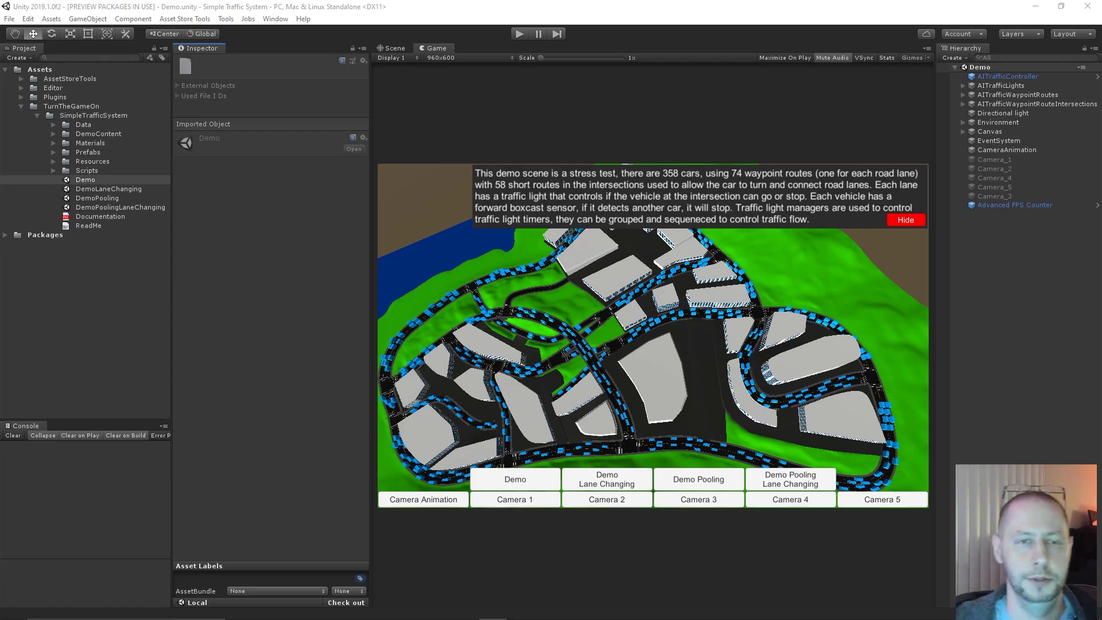
# Step: Look over the Demo, DemoLaneChanging, DemoPooling and DemoPoolingLaneChanging scenes in the SimpleTrafficSystem folder
pyautogui.click(108, 189)
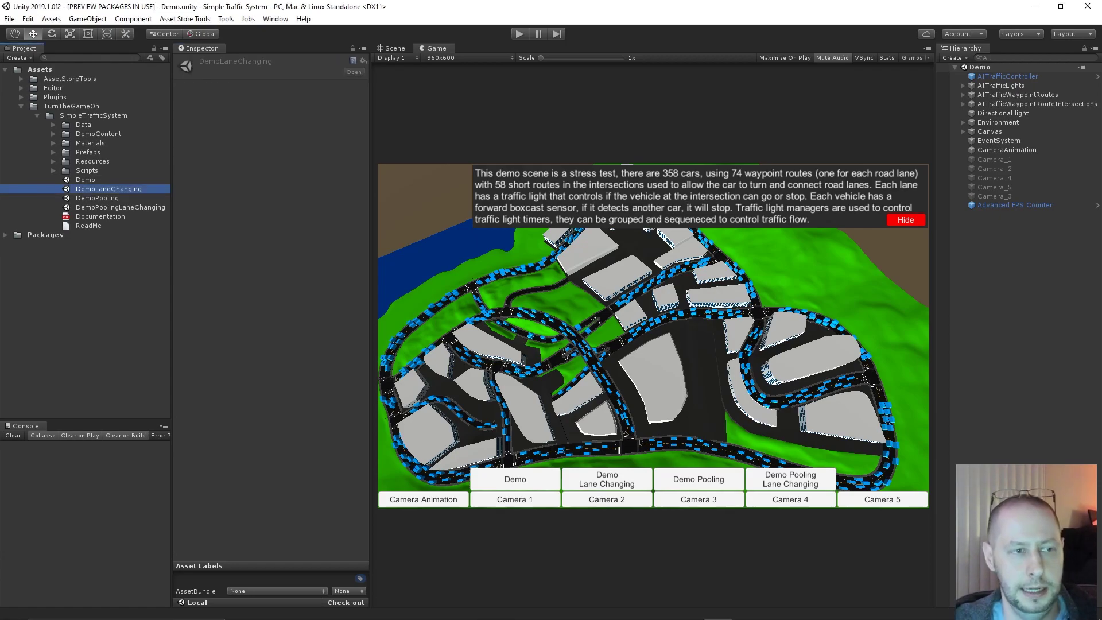
pyautogui.click(97, 198)
pyautogui.click(120, 207)
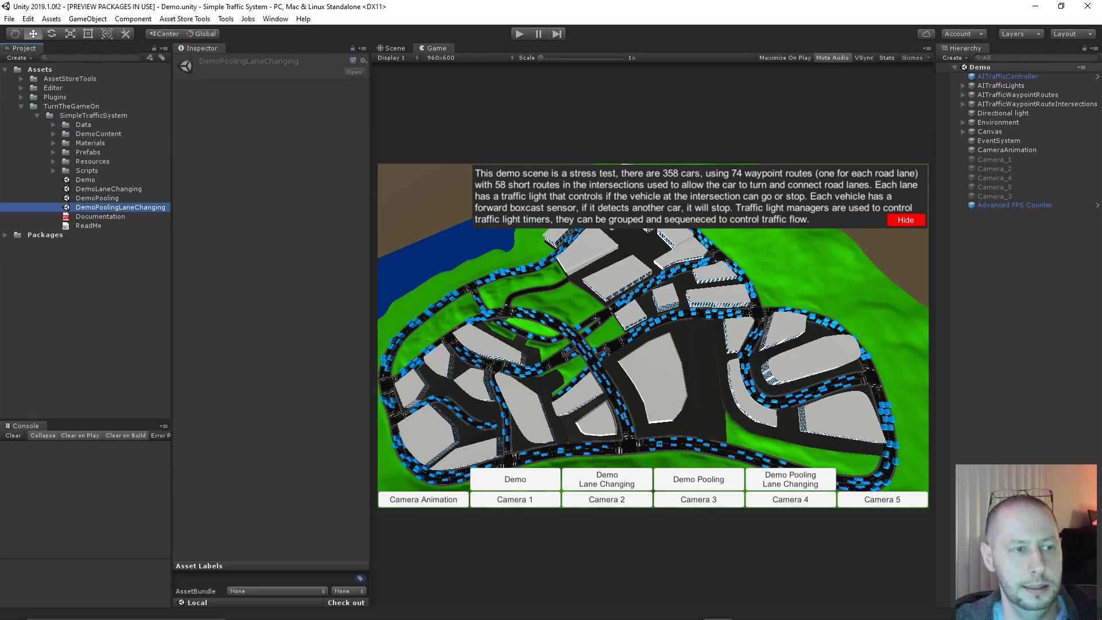
pyautogui.click(86, 180)
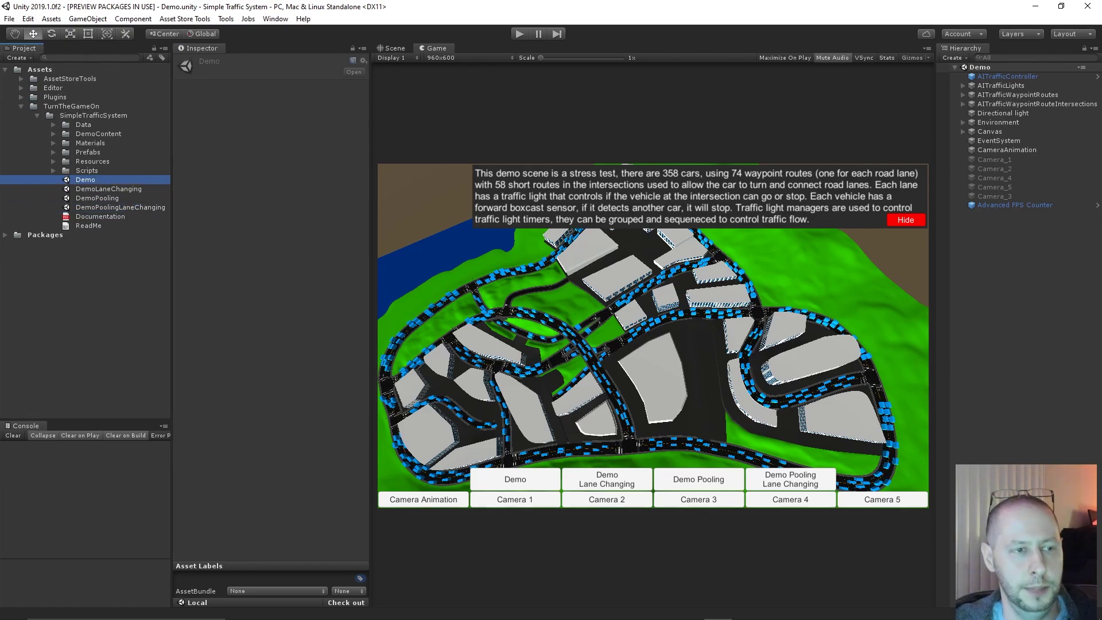
pyautogui.click(97, 198)
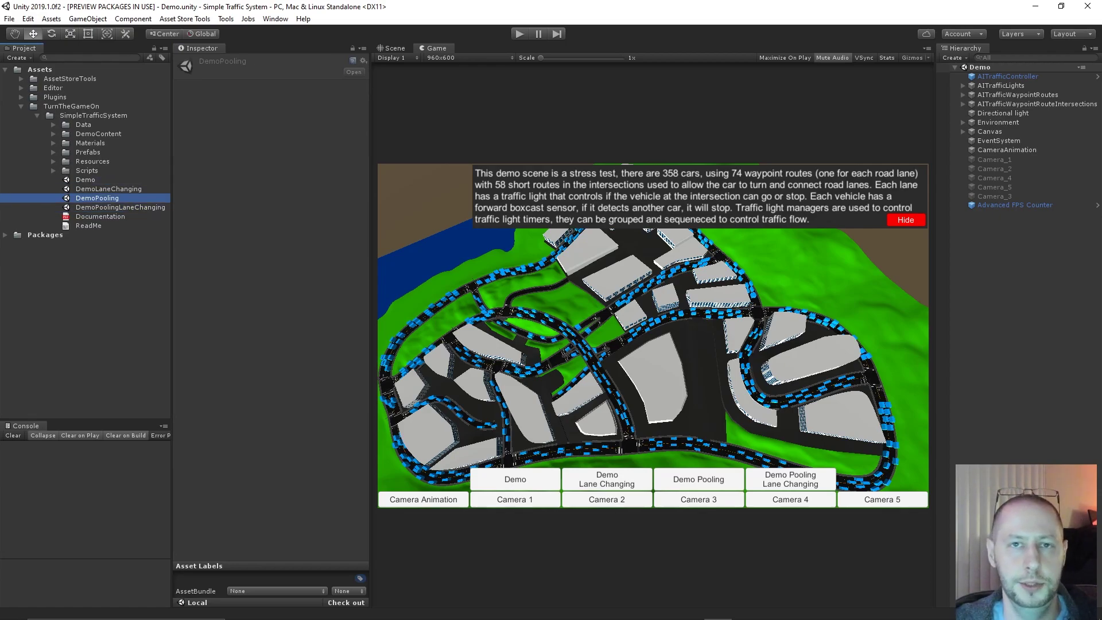
pyautogui.click(108, 189)
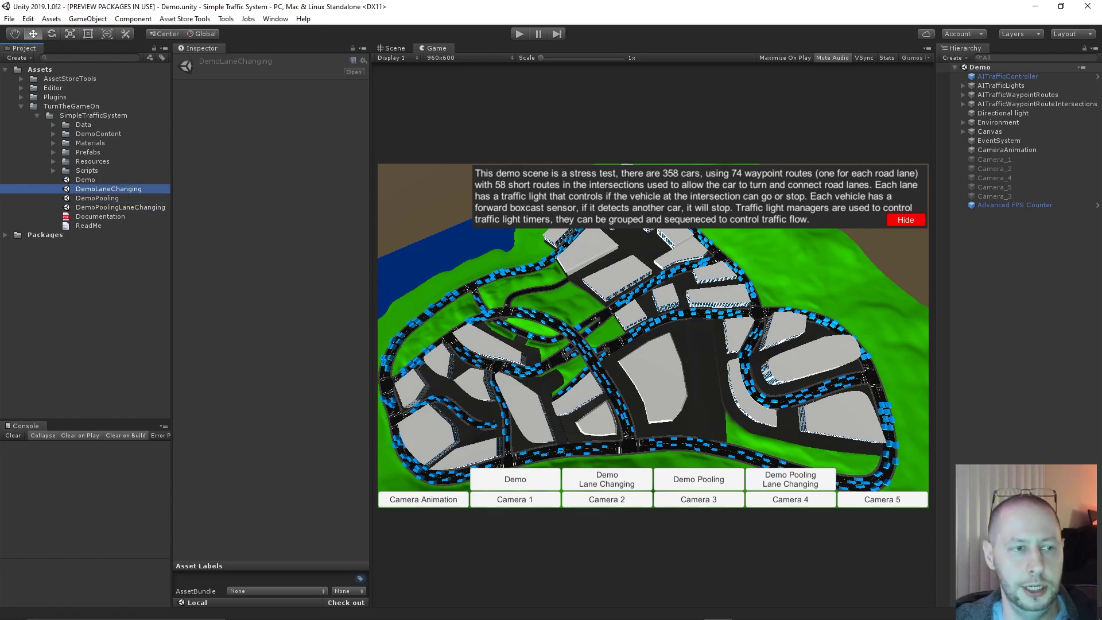
pyautogui.click(120, 207)
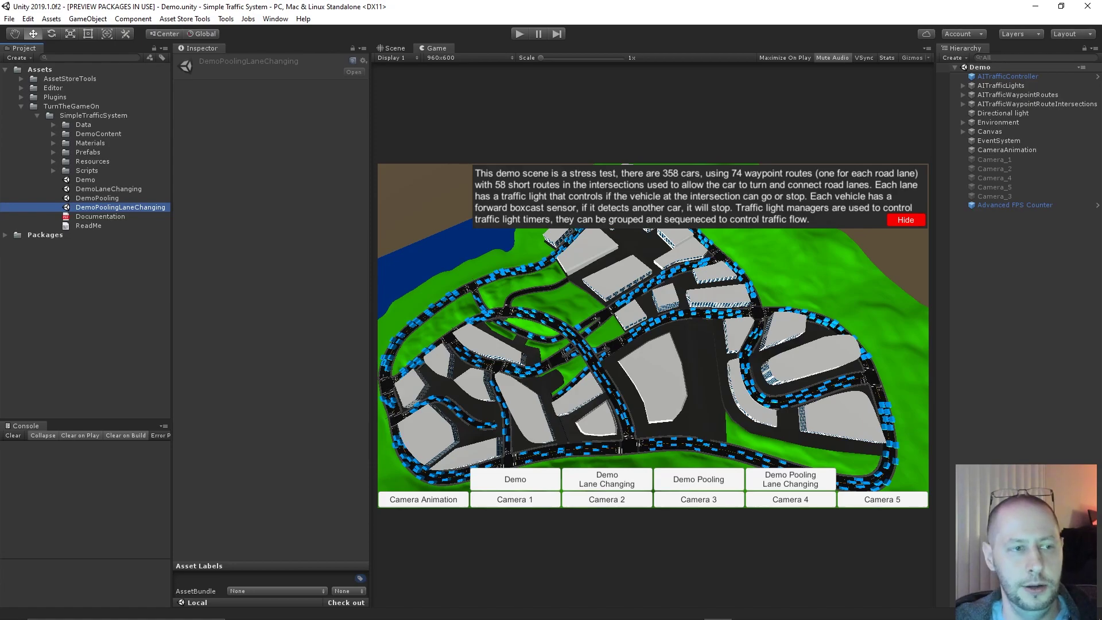
pyautogui.click(85, 179)
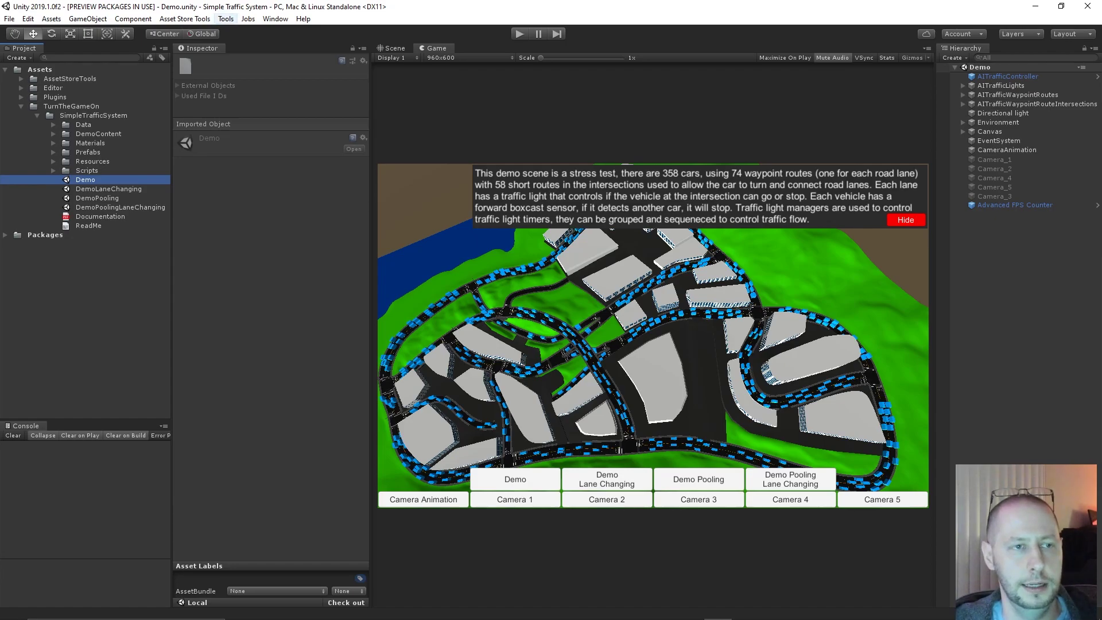
# Step: Open the Simple Traffic System's Spawn Points window, dock it beside the Inspector, and show a widened Scene view
pyautogui.click(226, 18)
pyautogui.moveTo(266, 32)
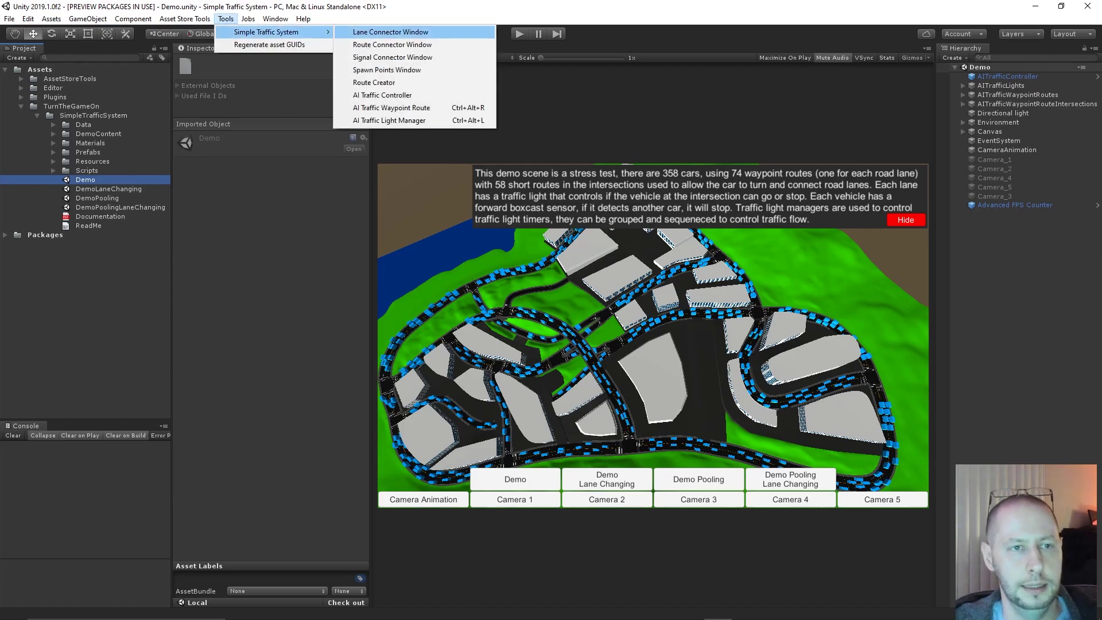
pyautogui.click(387, 69)
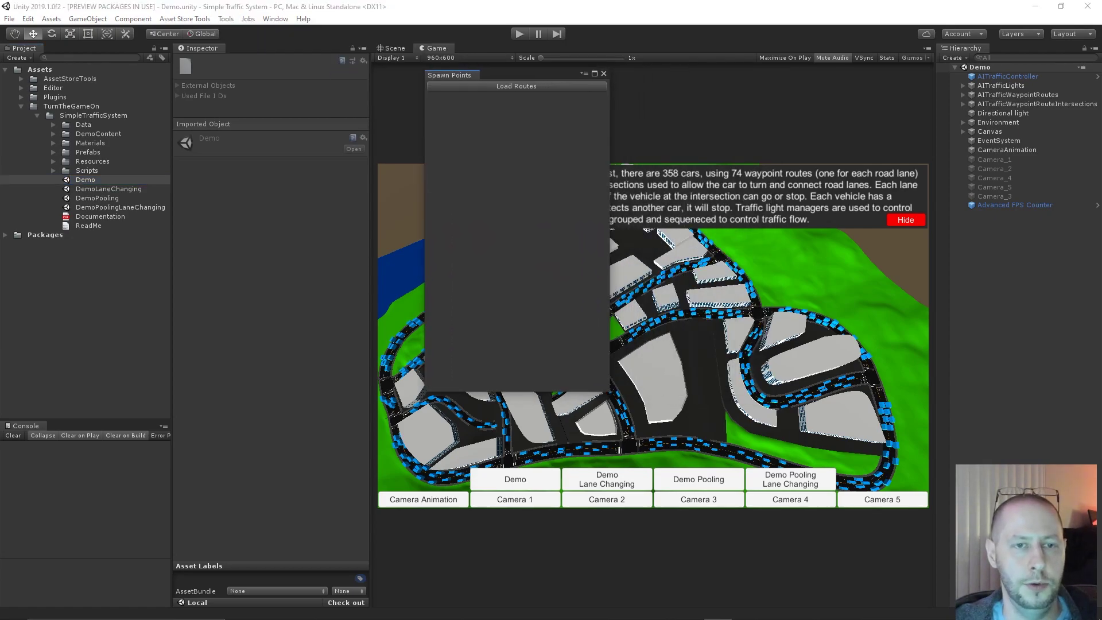
pyautogui.click(226, 18)
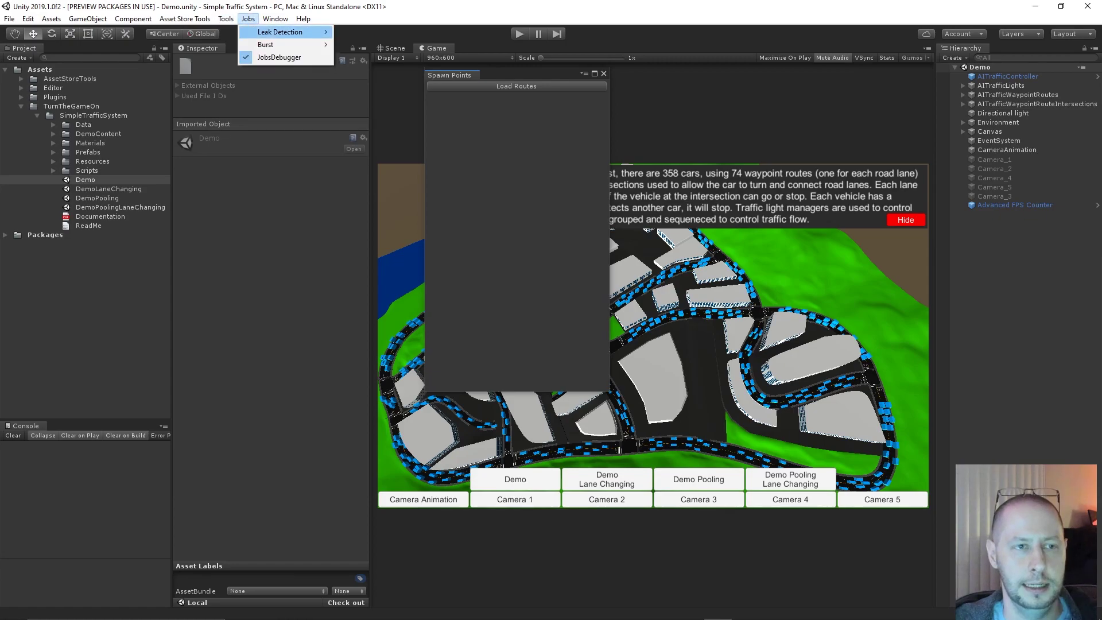
pyautogui.moveTo(267, 32)
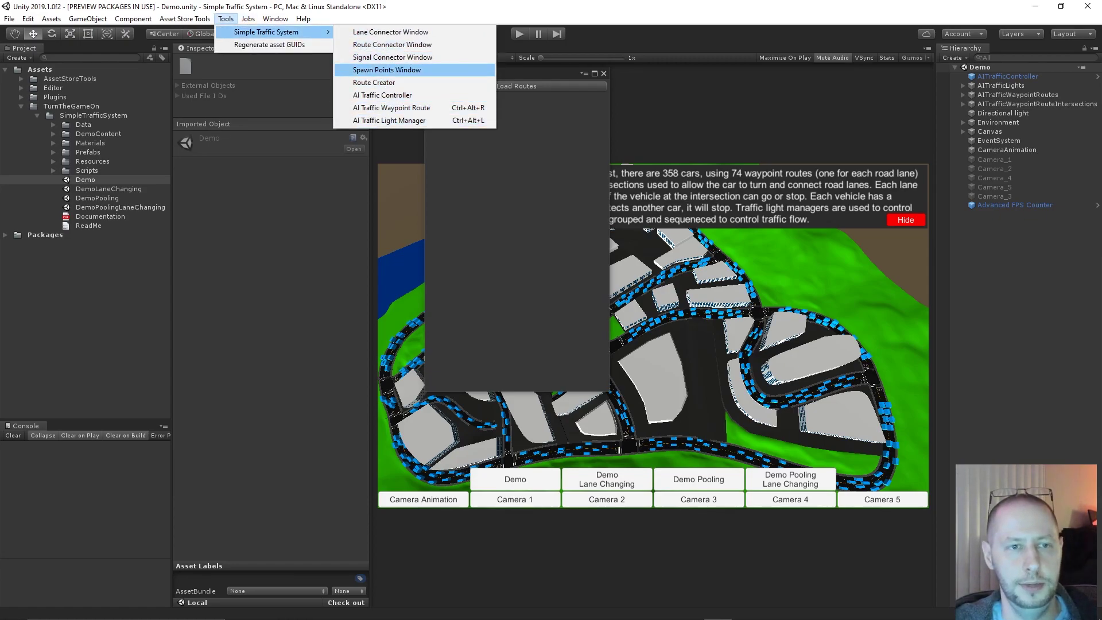
pyautogui.click(387, 70)
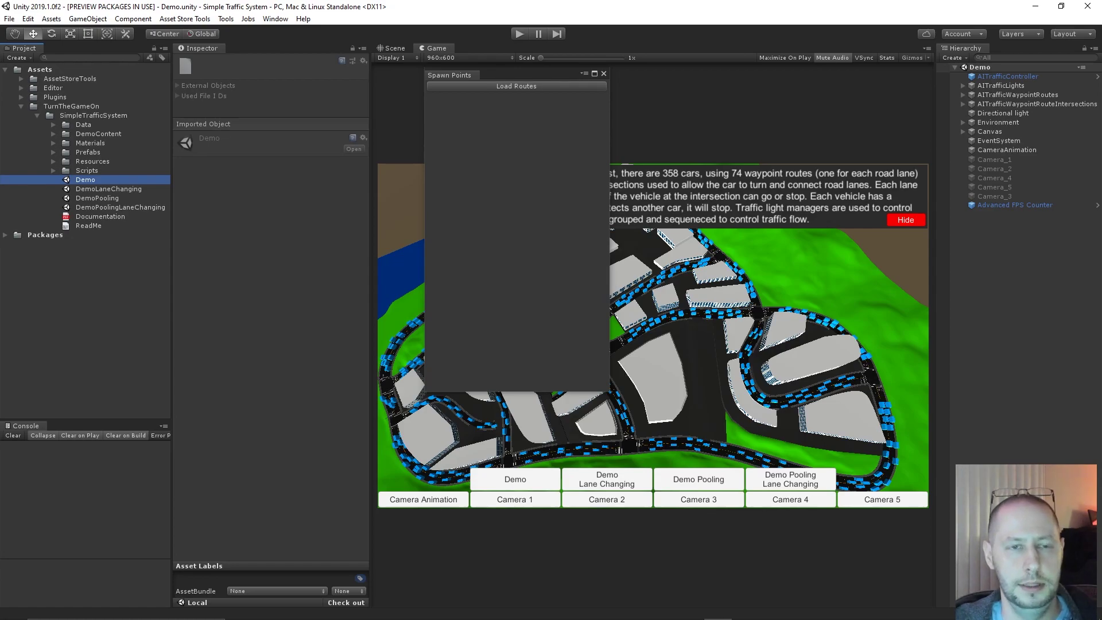
pyautogui.moveTo(449, 76); pyautogui.dragTo(387, 230)
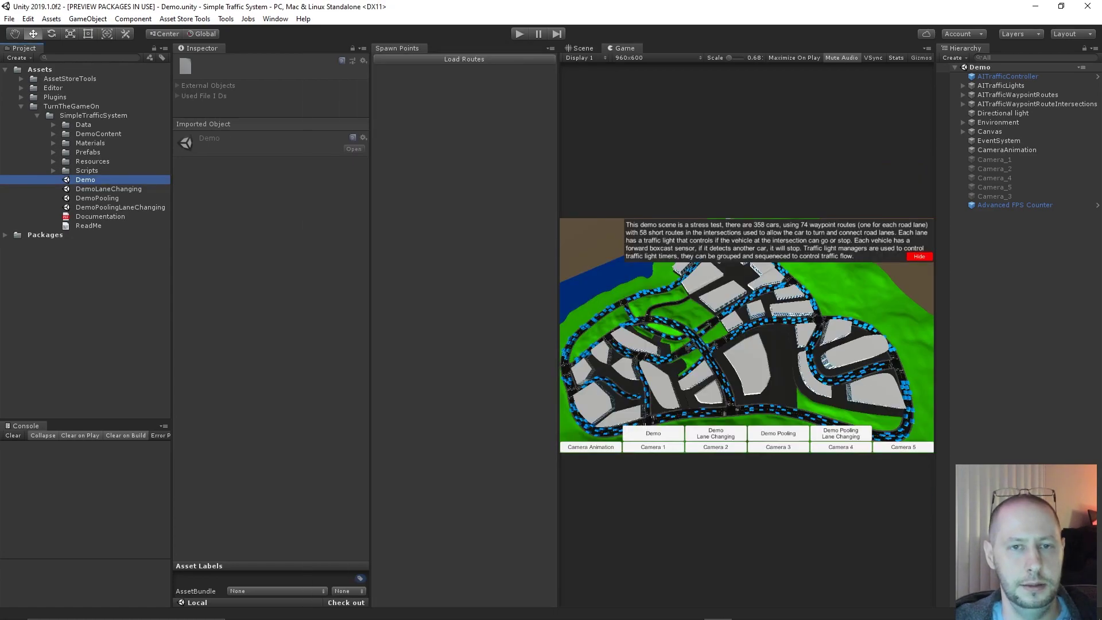
pyautogui.click(582, 49)
pyautogui.moveTo(559, 189); pyautogui.dragTo(468, 189)
# Step: Load the traffic routes to preview their spawn handles across the whole city, and unload them again
pyautogui.click(380, 59)
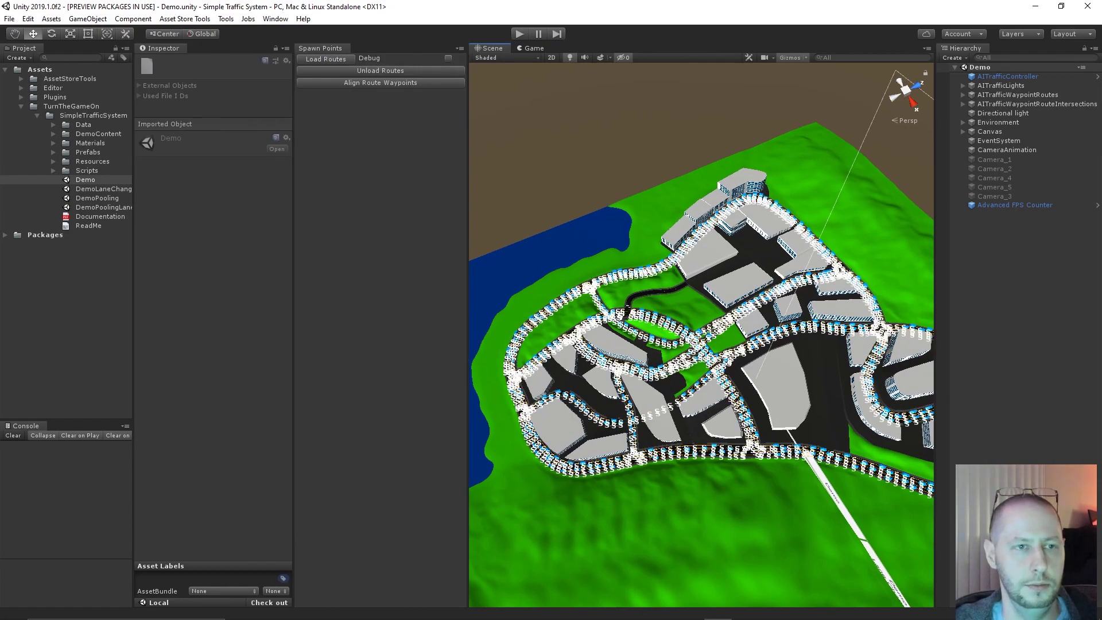
pyautogui.click(380, 71)
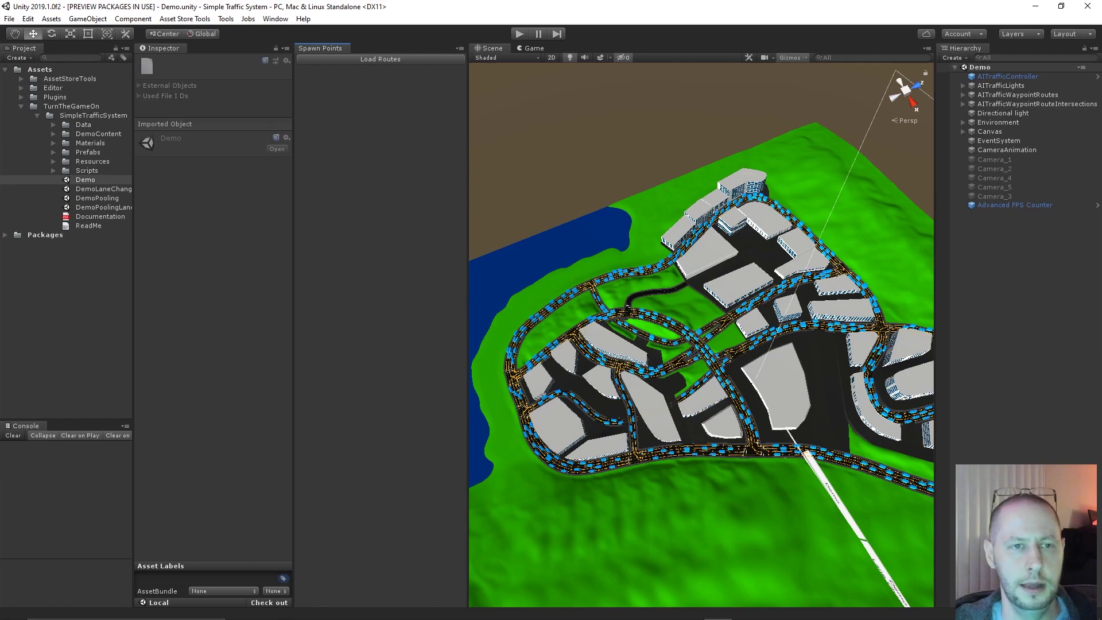
pyautogui.click(380, 59)
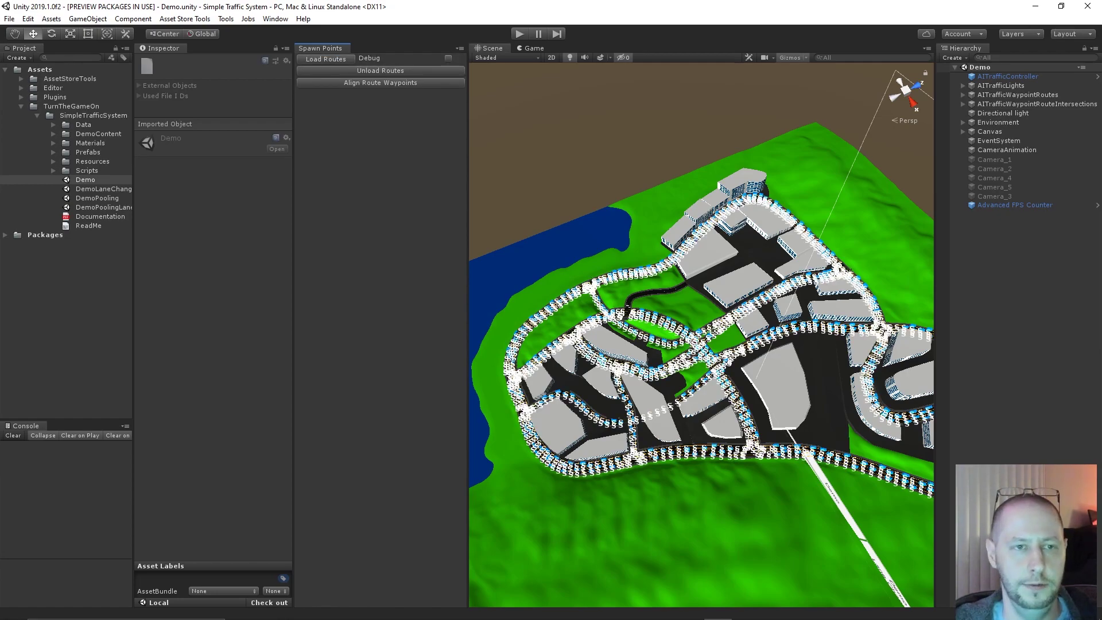
pyautogui.click(380, 71)
# Step: Examine the spawn handles up close along the curved outer road by loading the routes, and unload them again
pyautogui.moveTo(677, 356); pyautogui.dragTo(737, 307, button='middle')
pyautogui.keyDown('alt'); pyautogui.moveTo(737, 307); pyautogui.dragTo(843, 328, button='right'); pyautogui.keyUp('alt')
pyautogui.keyDown('alt'); pyautogui.moveTo(804, 331); pyautogui.dragTo(861, 287); pyautogui.keyUp('alt')
pyautogui.moveTo(631, 345); pyautogui.dragTo(815, 313, button='middle')
pyautogui.keyDown('alt'); pyautogui.moveTo(815, 313); pyautogui.dragTo(878, 314, button='right'); pyautogui.keyUp('alt')
pyautogui.moveTo(683, 310); pyautogui.dragTo(844, 287, button='middle')
pyautogui.keyDown('alt'); pyautogui.moveTo(844, 287); pyautogui.dragTo(878, 290, button='right'); pyautogui.keyUp('alt')
pyautogui.keyDown('alt'); pyautogui.moveTo(677, 321); pyautogui.dragTo(792, 315); pyautogui.keyUp('alt')
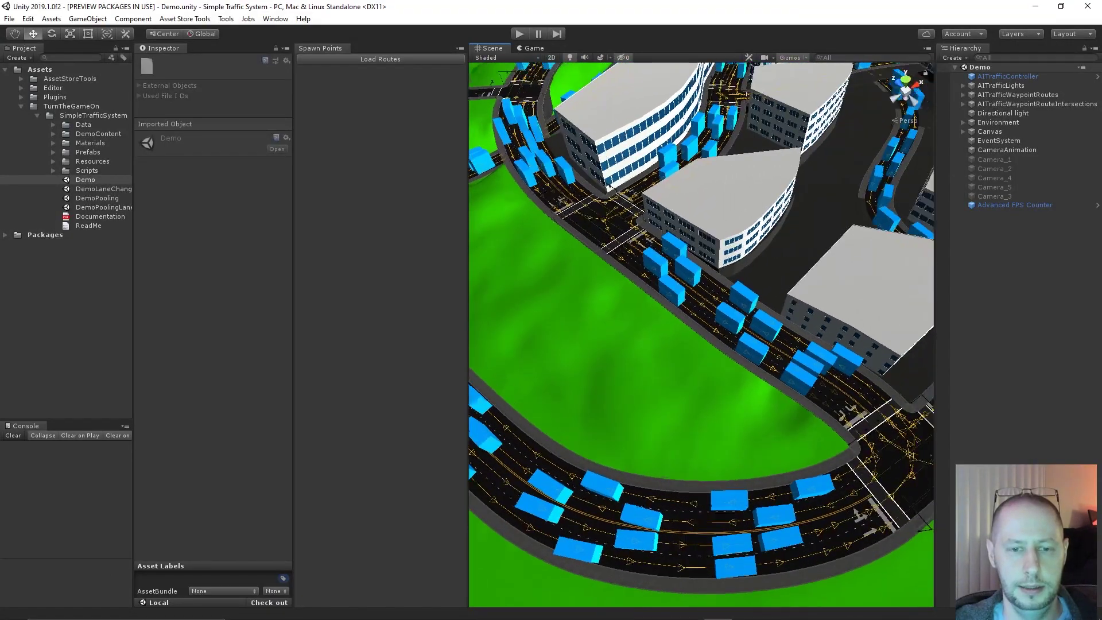
pyautogui.moveTo(677, 322); pyautogui.dragTo(804, 304, button='middle')
pyautogui.keyDown('alt'); pyautogui.moveTo(803, 304); pyautogui.dragTo(833, 307, button='right'); pyautogui.keyUp('alt')
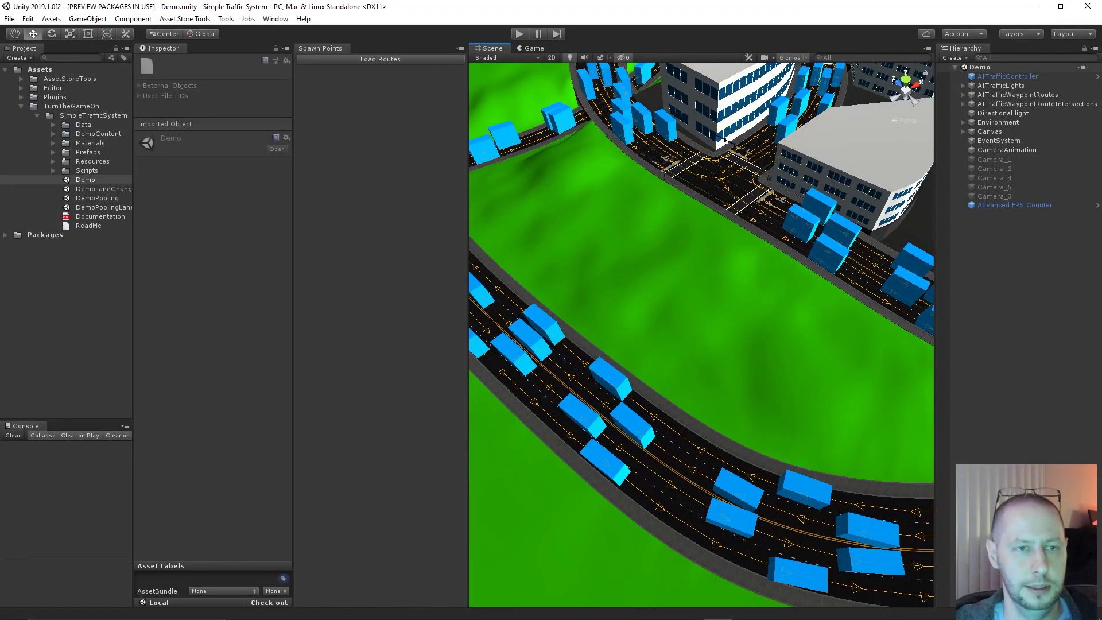
pyautogui.click(380, 59)
pyautogui.keyDown('alt'); pyautogui.moveTo(678, 322); pyautogui.dragTo(712, 321); pyautogui.keyUp('alt')
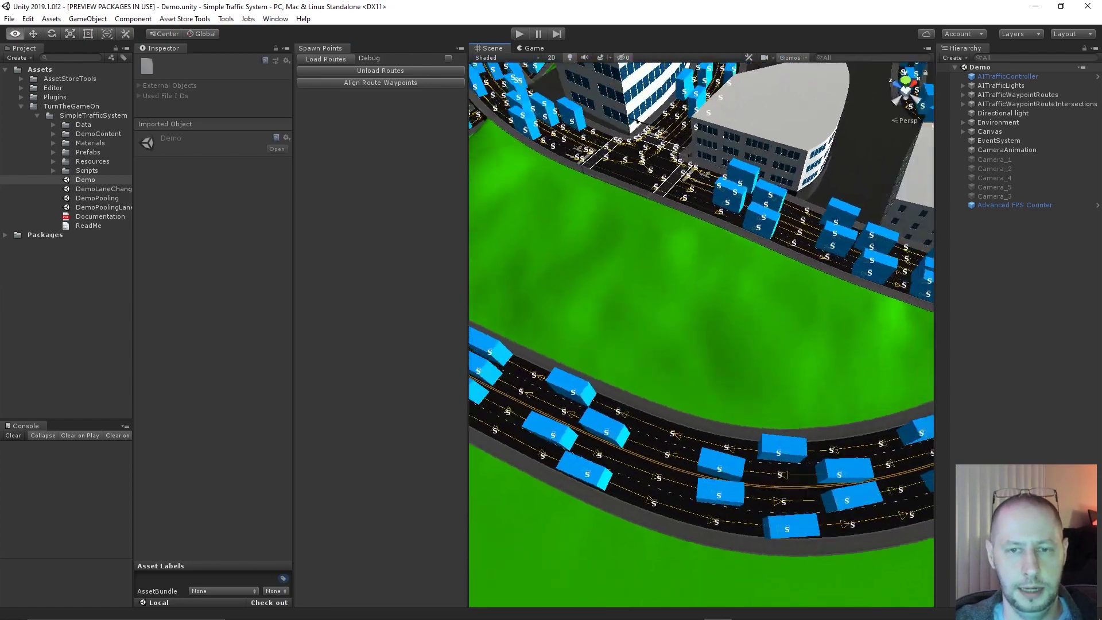
pyautogui.keyDown('alt'); pyautogui.moveTo(637, 123); pyautogui.dragTo(656, 188); pyautogui.keyUp('alt')
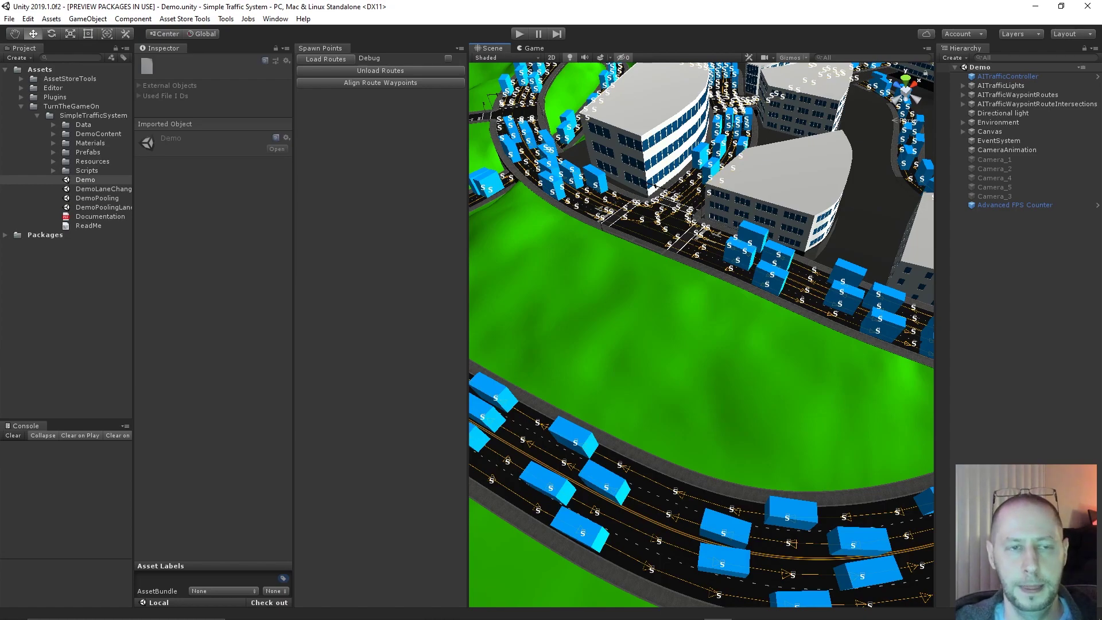
pyautogui.click(381, 70)
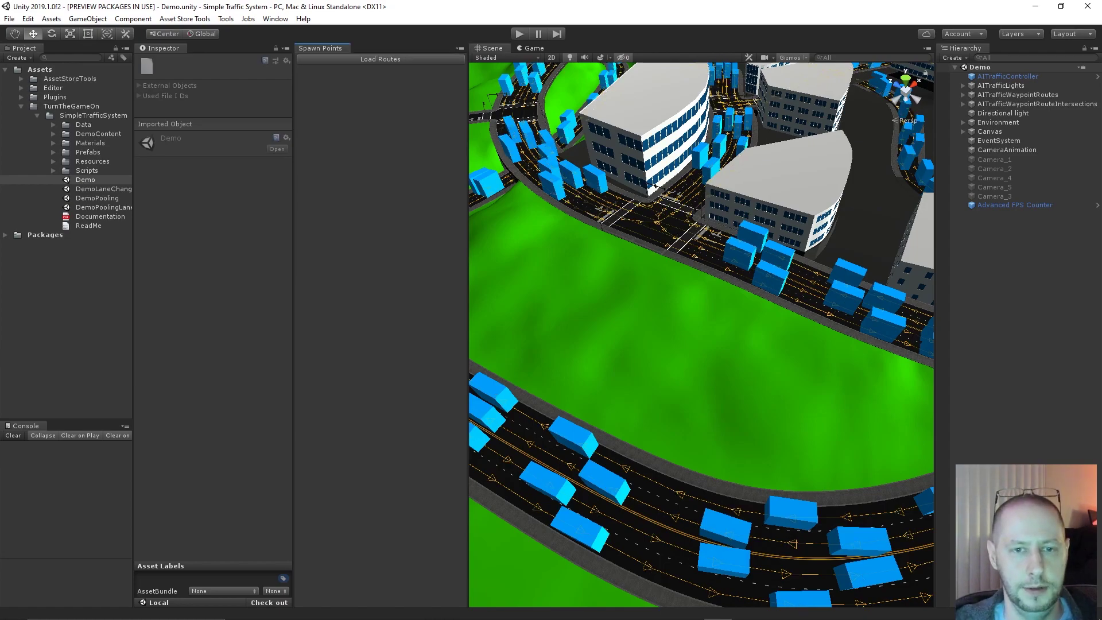
# Step: Load the routes, add a traffic spawn point on the curved road's lane beside the inner green area, and unload the routes
pyautogui.moveTo(700, 276); pyautogui.dragTo(697, 356, button='right')
pyautogui.scroll(8, 702, 312)
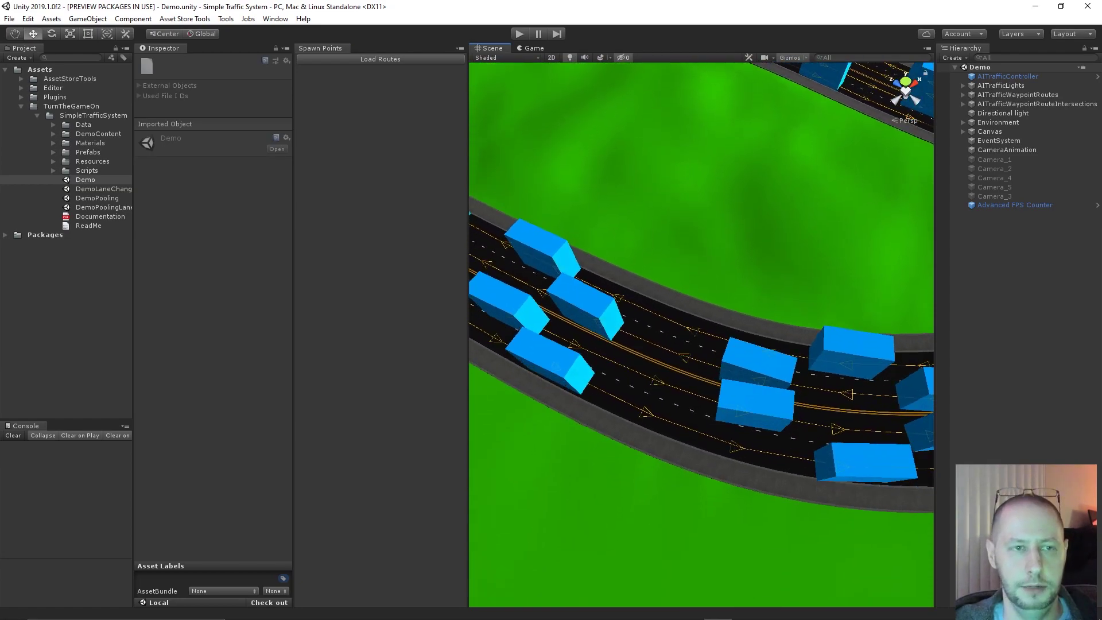
pyautogui.click(380, 60)
pyautogui.scroll(5, 702, 335)
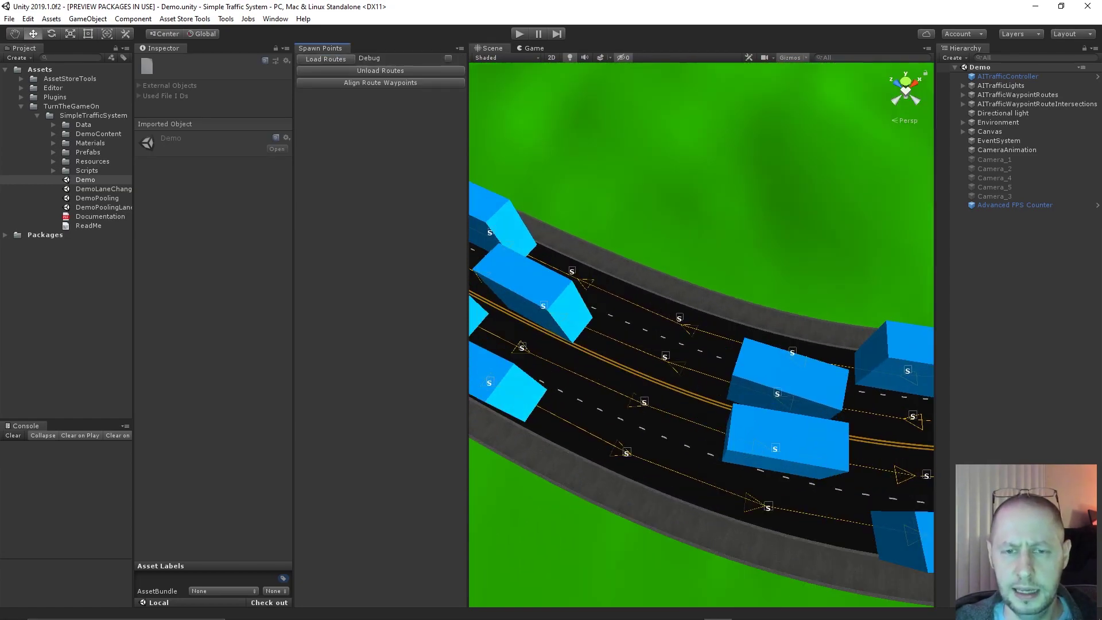
pyautogui.click(673, 313)
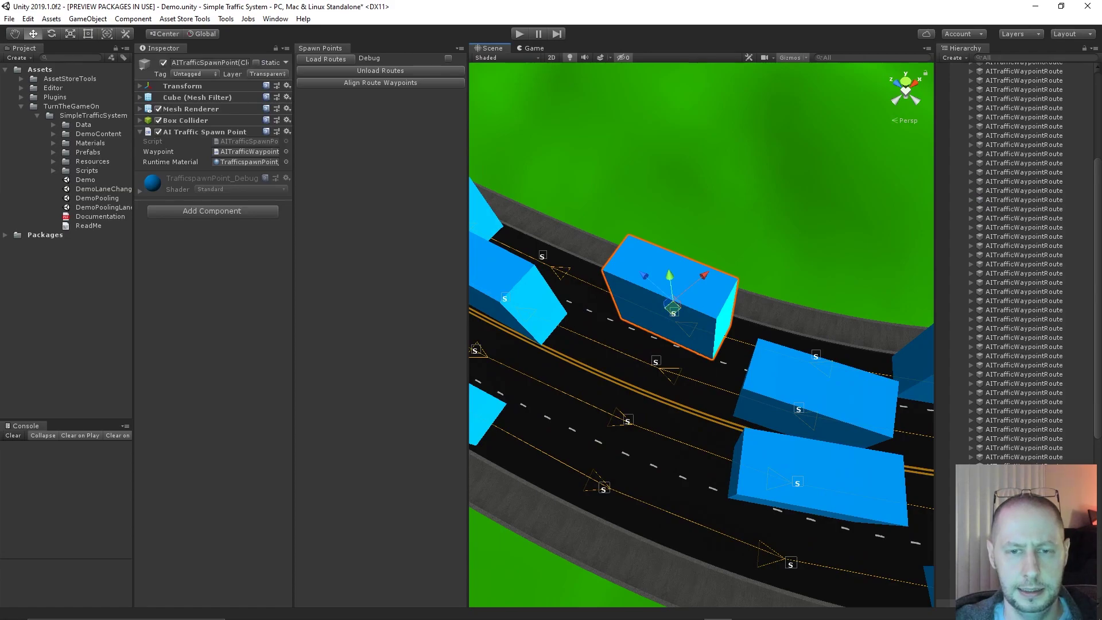
pyautogui.moveTo(674, 313); pyautogui.dragTo(551, 319, button='right')
pyautogui.moveTo(786, 325); pyautogui.dragTo(601, 389, button='middle')
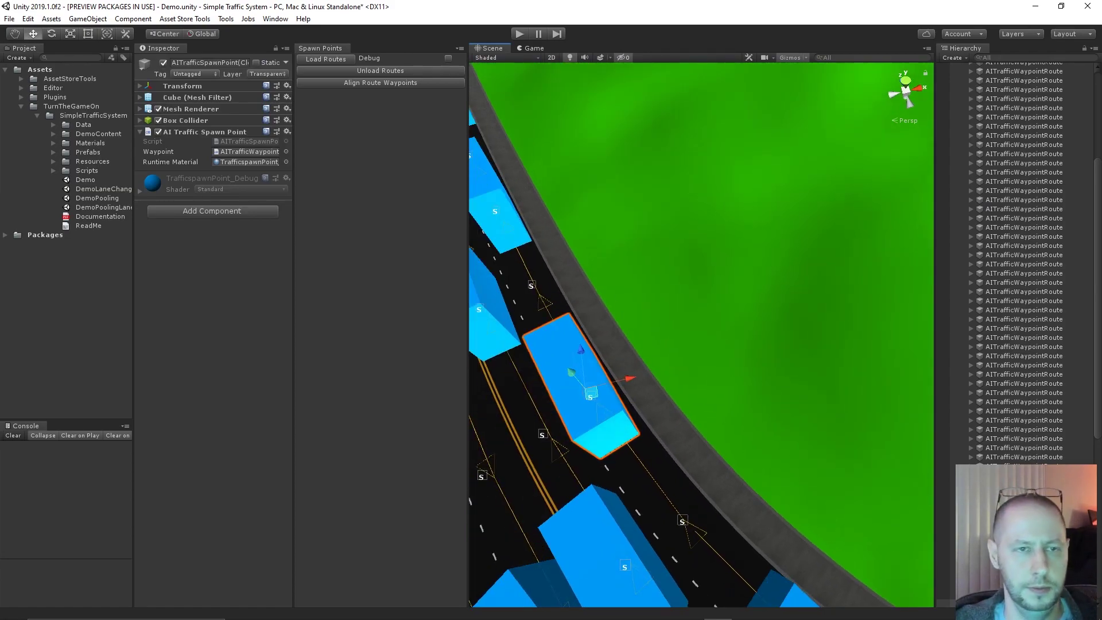
pyautogui.click(381, 71)
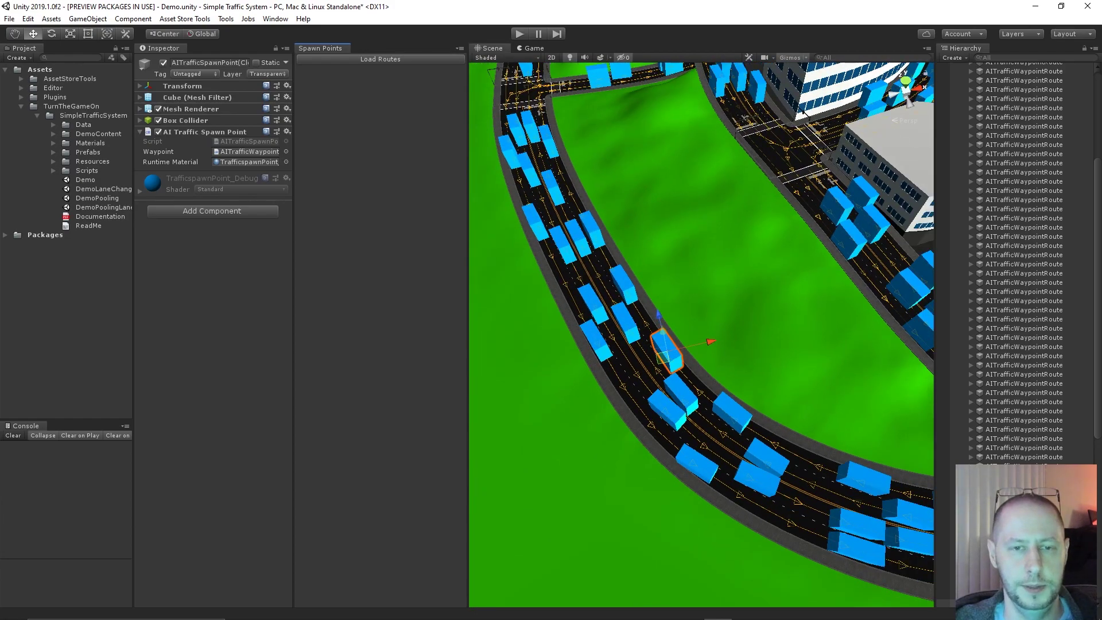
# Step: Select the AITrafficWaypointRoute of the curved road's inner lane and collapse its Spawn Traffic Vehicles list
pyautogui.moveTo(669, 352); pyautogui.dragTo(627, 413, button='middle')
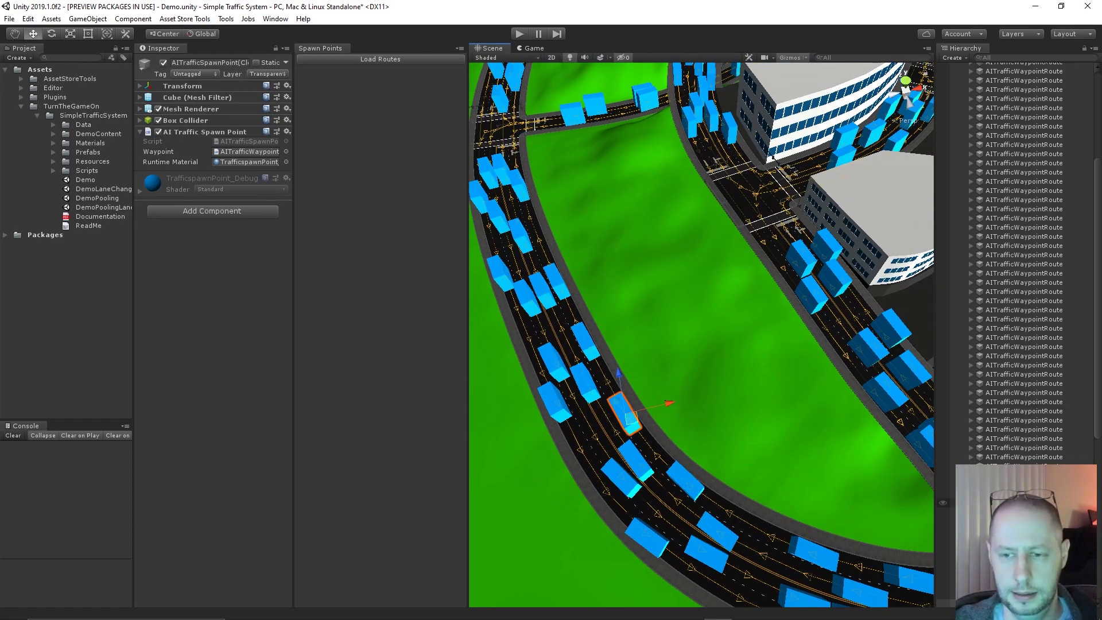
pyautogui.click(1016, 503)
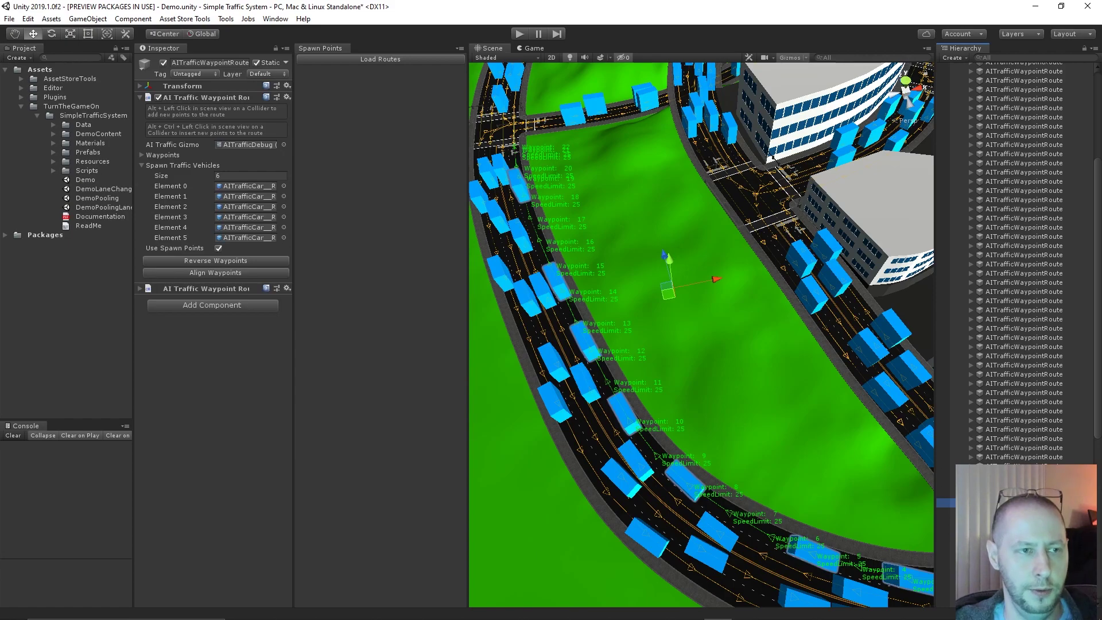
pyautogui.click(154, 166)
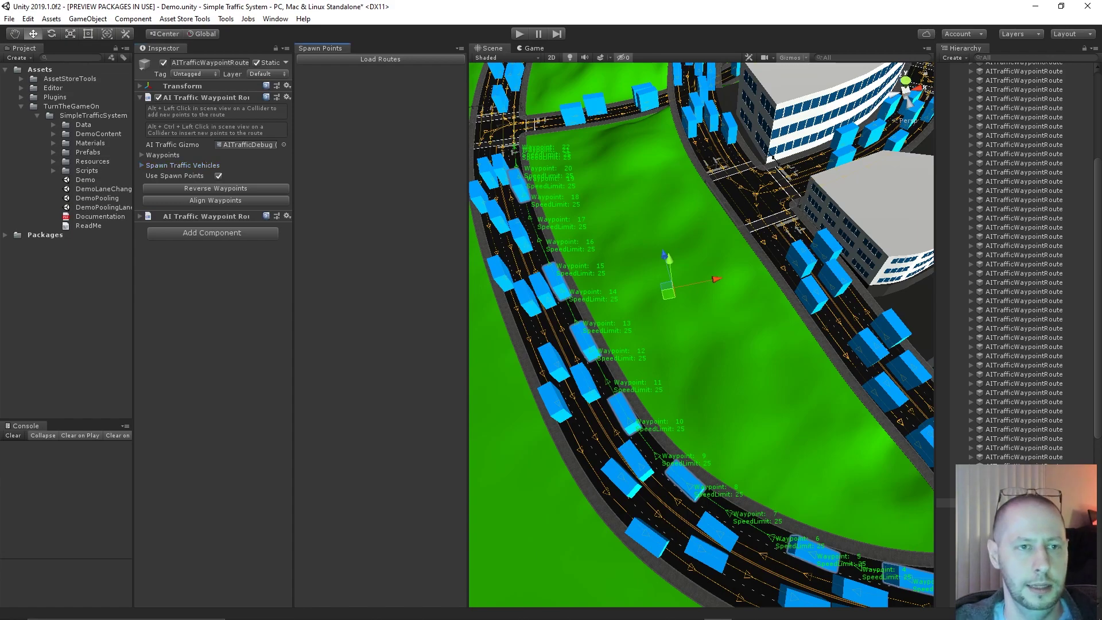
# Step: Close the Spawn Points window and enable lane changing on the AITrafficController
pyautogui.rightClick(334, 49)
pyautogui.click(368, 69)
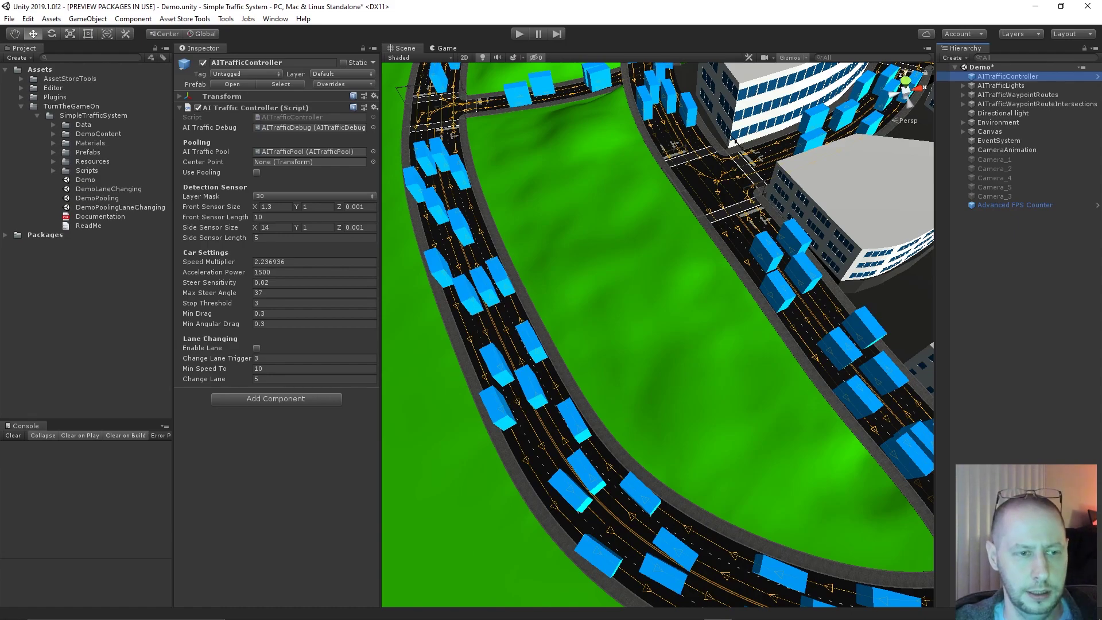
pyautogui.click(257, 348)
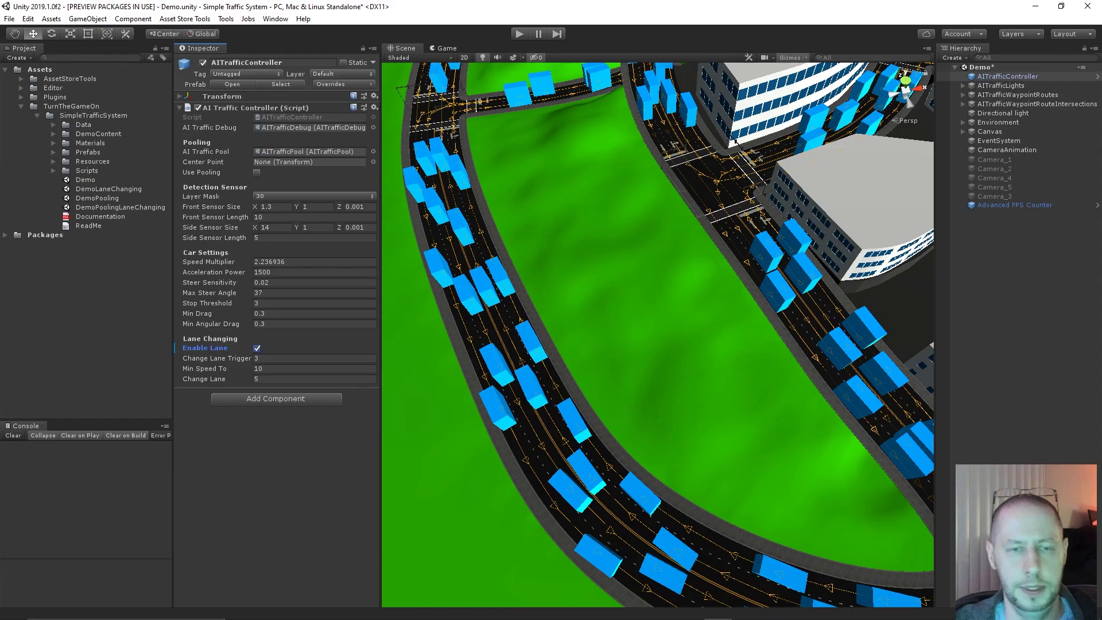
# Step: Open the Lane Connector window, widen the space it occupies beside the Inspector, and load the routes
pyautogui.moveTo(661, 333); pyautogui.dragTo(752, 359, button='right')
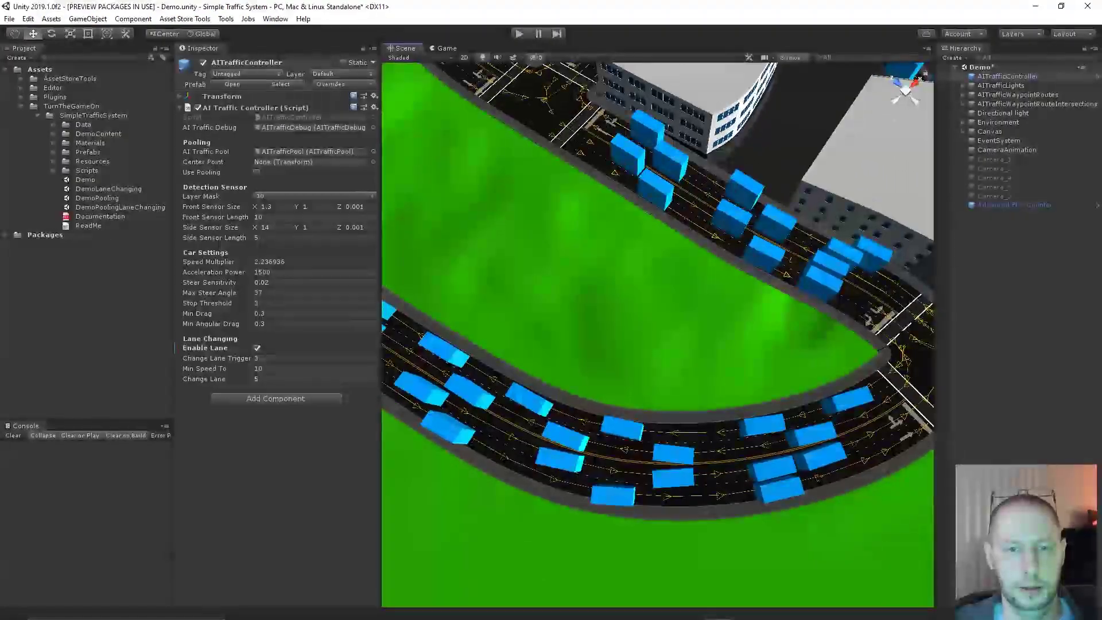
pyautogui.keyDown('alt'); pyautogui.moveTo(752, 358); pyautogui.dragTo(591, 344); pyautogui.keyUp('alt')
pyautogui.keyDown('alt'); pyautogui.moveTo(592, 344); pyautogui.dragTo(517, 344, button='right'); pyautogui.keyUp('alt')
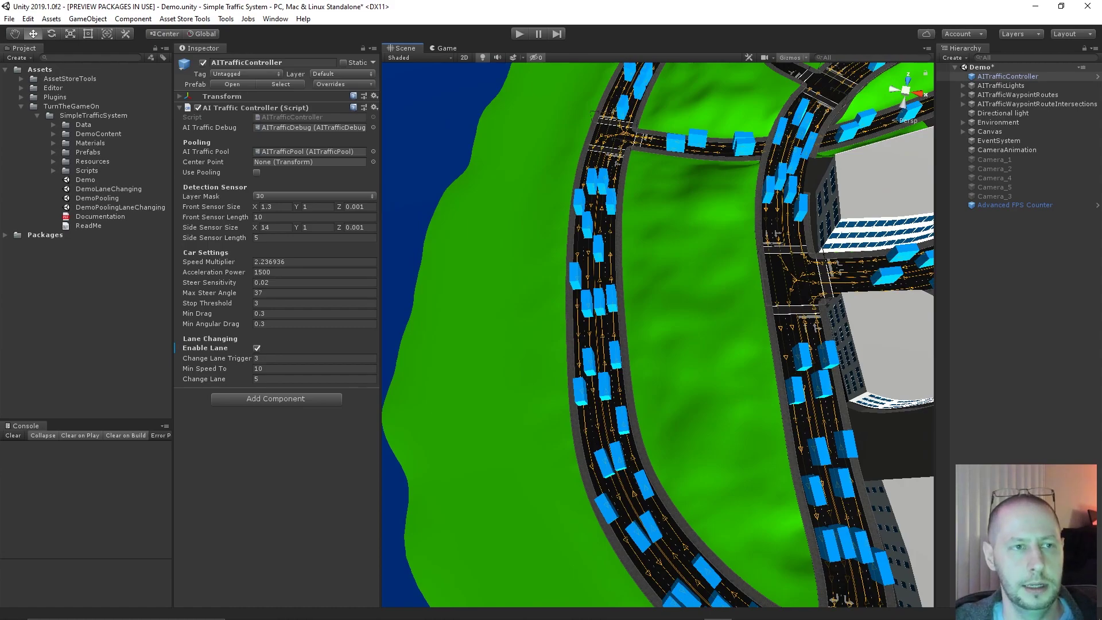
pyautogui.click(225, 18)
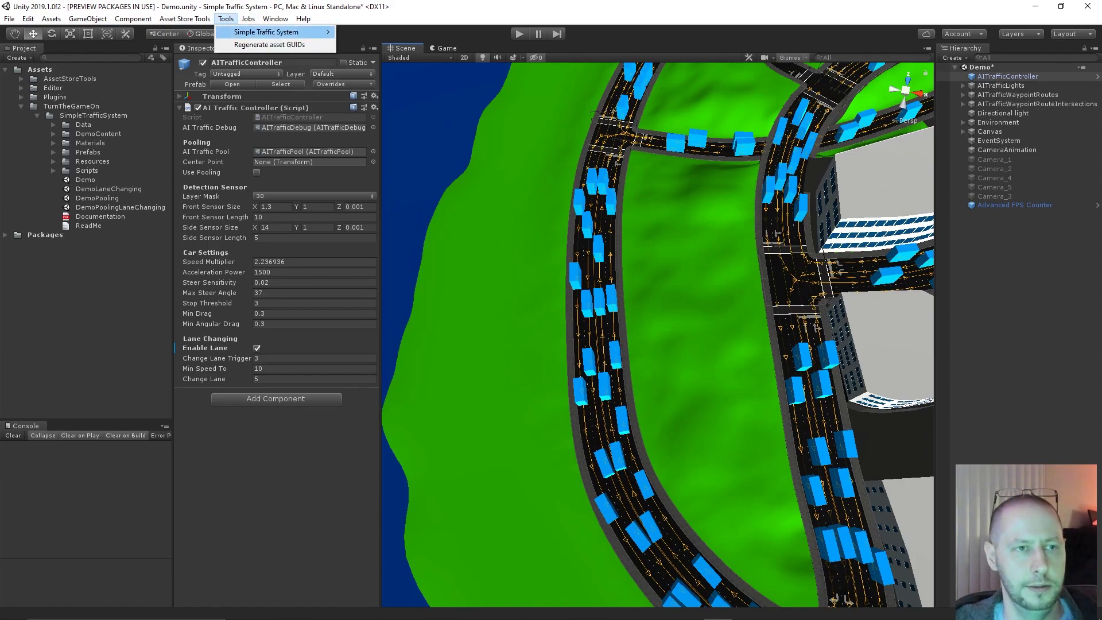
pyautogui.moveTo(265, 32)
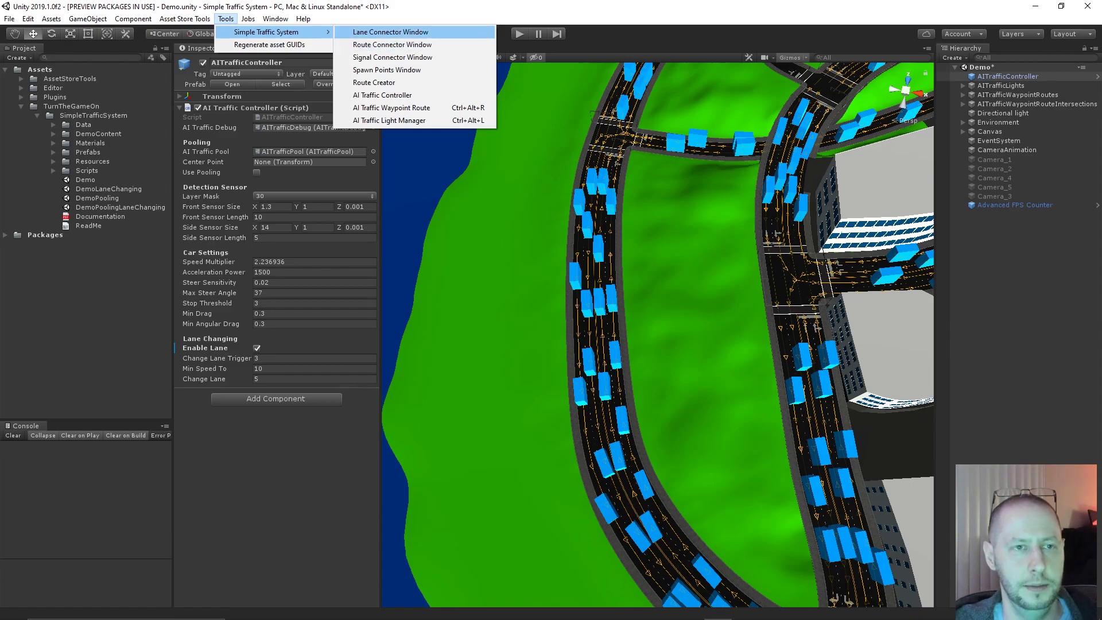
pyautogui.click(390, 32)
pyautogui.moveTo(173, 307); pyautogui.dragTo(365, 218)
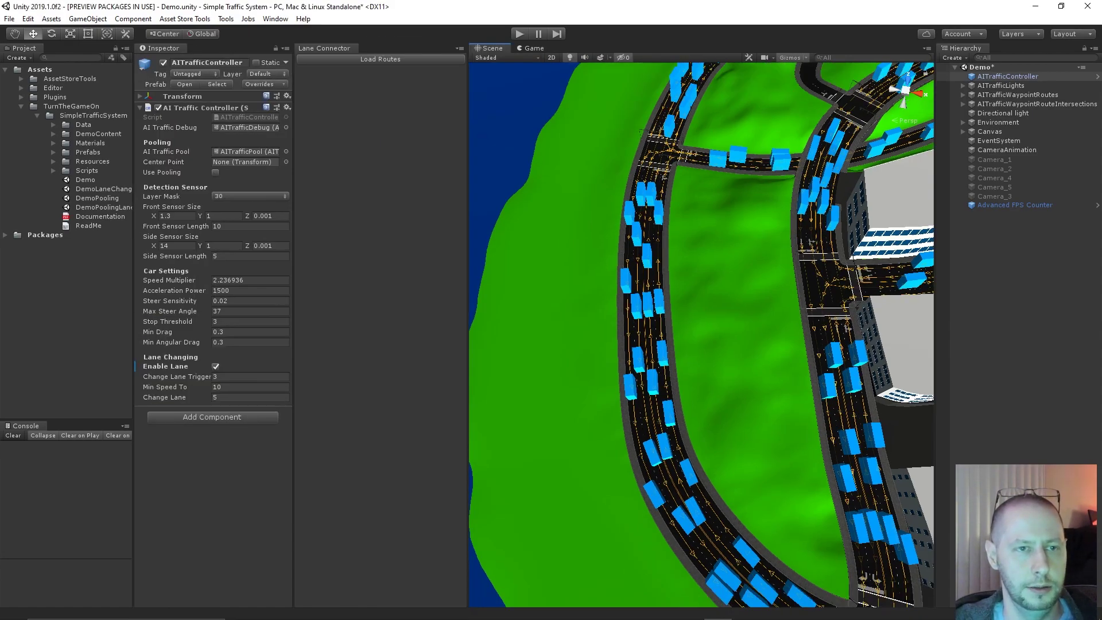
pyautogui.click(380, 59)
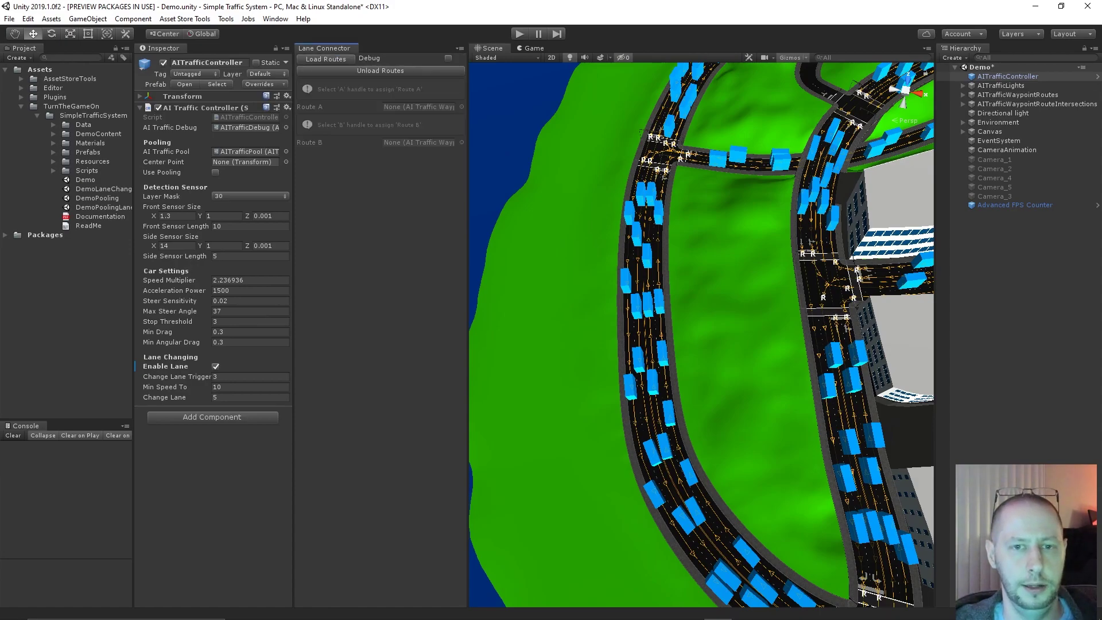
# Step: Assign the route of the straight-and-left-turn lane at the curved road's intersection stop line as Route A
pyautogui.moveTo(678, 322); pyautogui.dragTo(826, 345, button='right')
pyautogui.scroll(3, 747, 333)
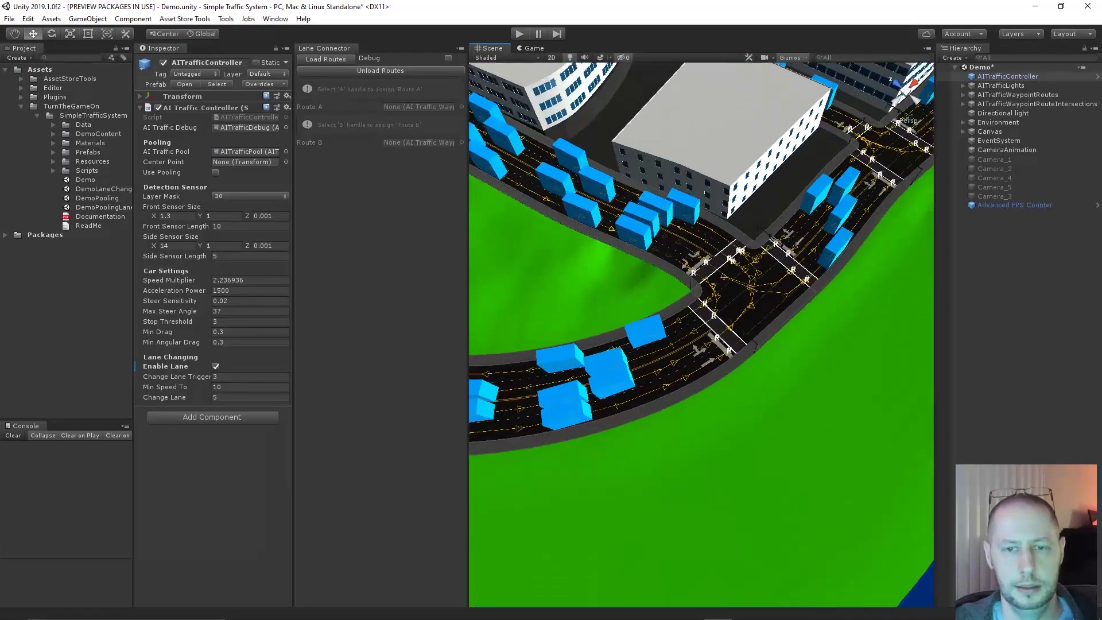
pyautogui.scroll(8, 747, 333)
pyautogui.moveTo(723, 333); pyautogui.dragTo(856, 292, button='right')
pyautogui.scroll(12, 747, 333)
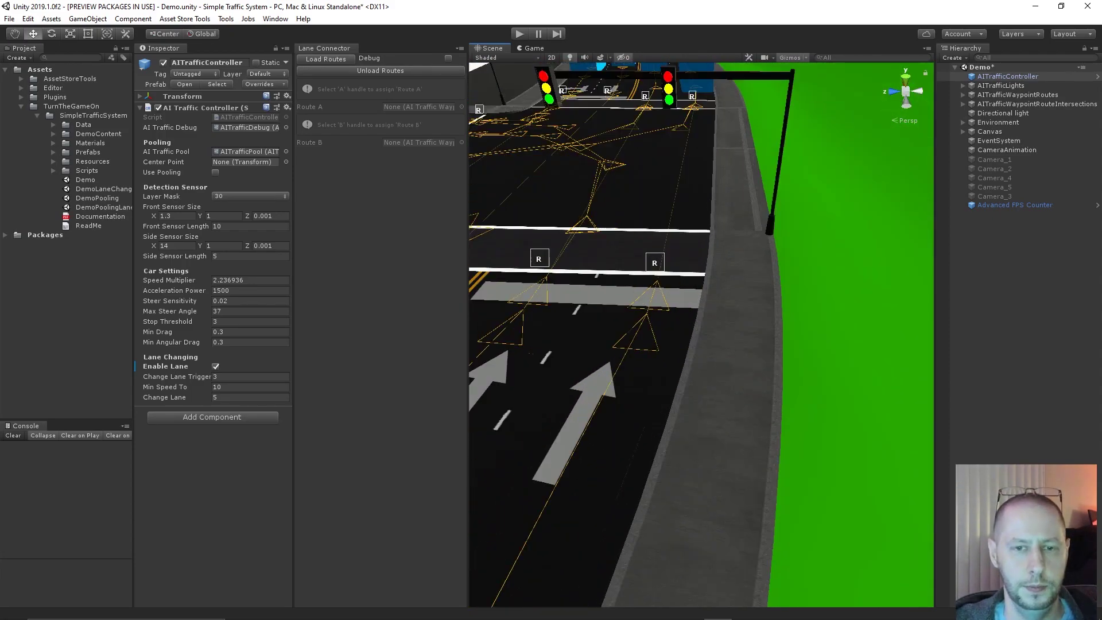
pyautogui.moveTo(689, 276); pyautogui.dragTo(768, 339, button='middle')
pyautogui.scroll(7, 768, 338)
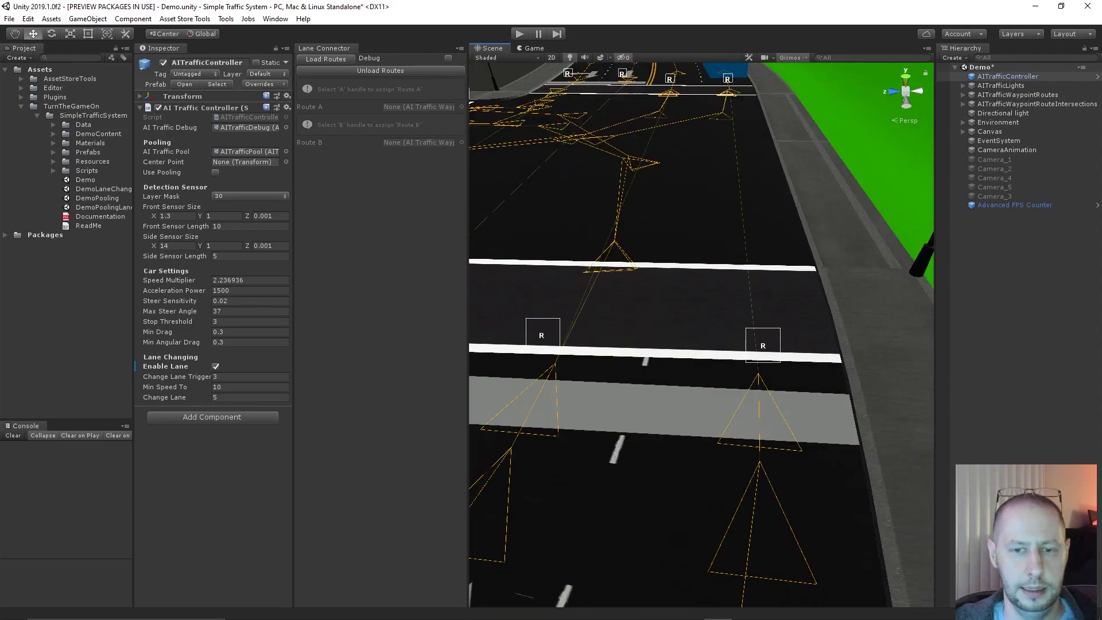
pyautogui.moveTo(768, 339)
pyautogui.mouseDown(button='right')
pyautogui.moveTo(614, 278)
pyautogui.moveTo(775, 327)
pyautogui.mouseUp(button='right')
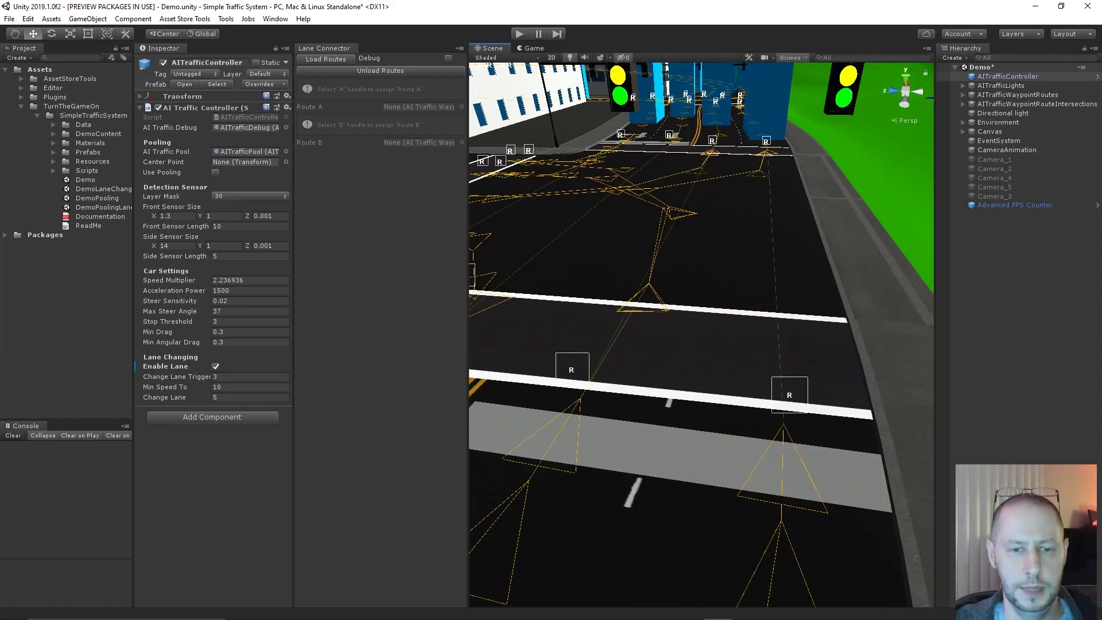
pyautogui.scroll(-5, 775, 327)
pyautogui.moveTo(775, 327); pyautogui.dragTo(895, 281, button='middle')
pyautogui.moveTo(895, 281); pyautogui.dragTo(941, 321, button='right')
pyautogui.click(648, 254)
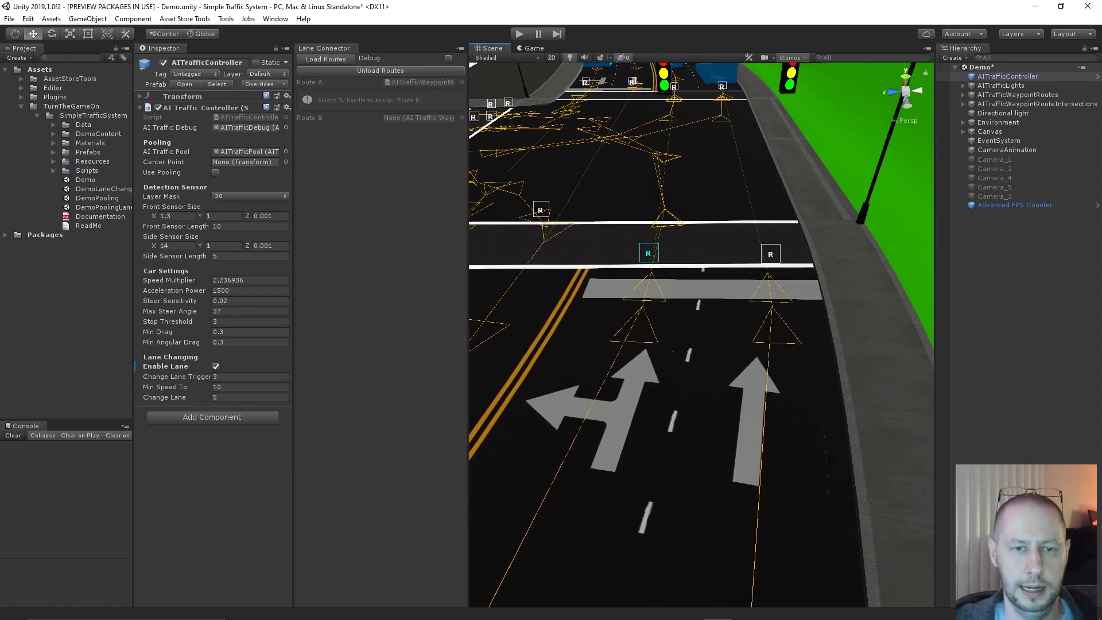
pyautogui.click(648, 254)
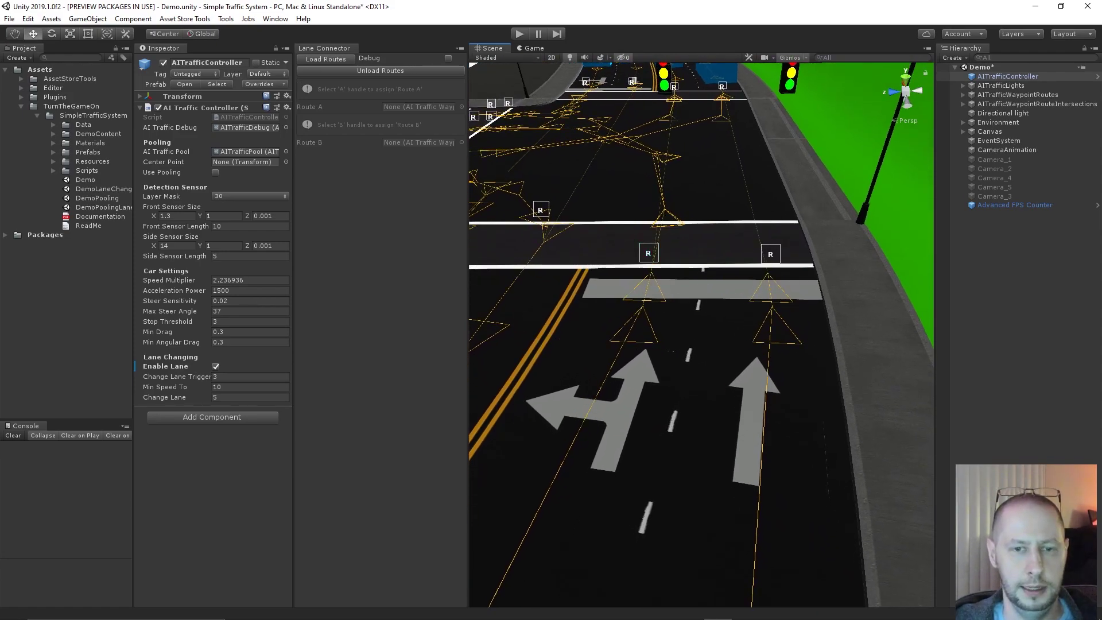
pyautogui.click(648, 253)
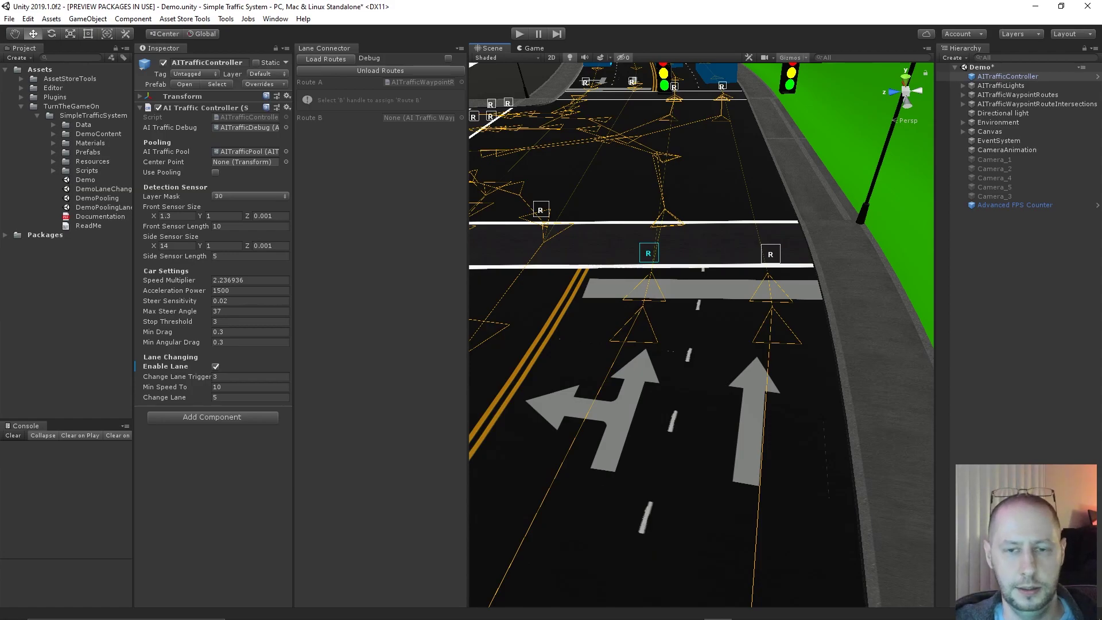
# Step: Assign the neighbouring straight-only lane's route as Route B and set up lane change points between the two routes
pyautogui.click(770, 254)
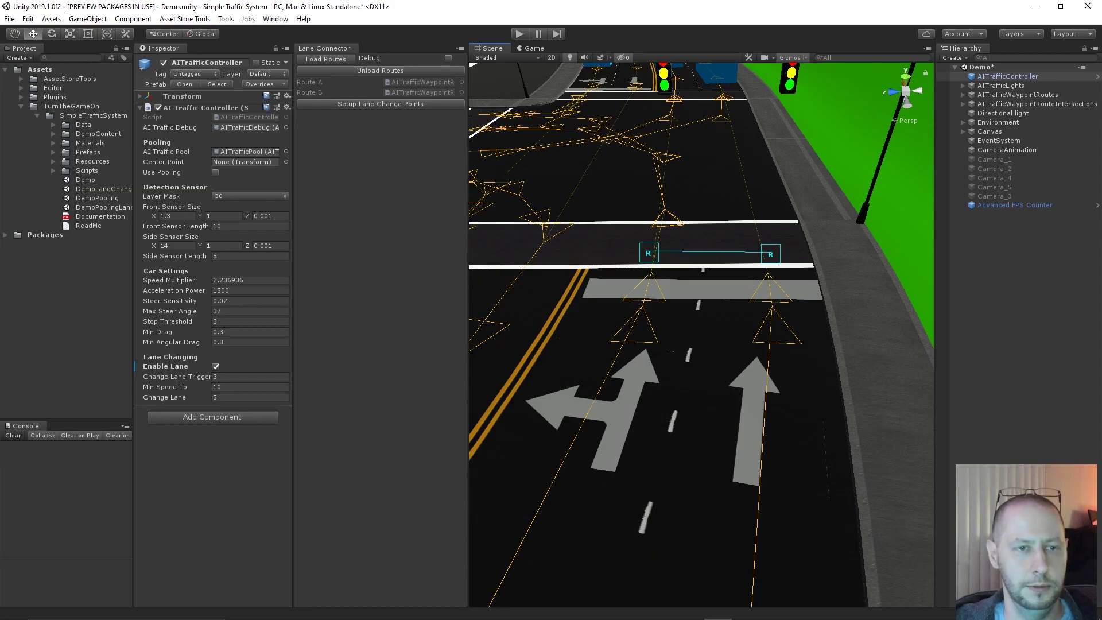
pyautogui.click(380, 104)
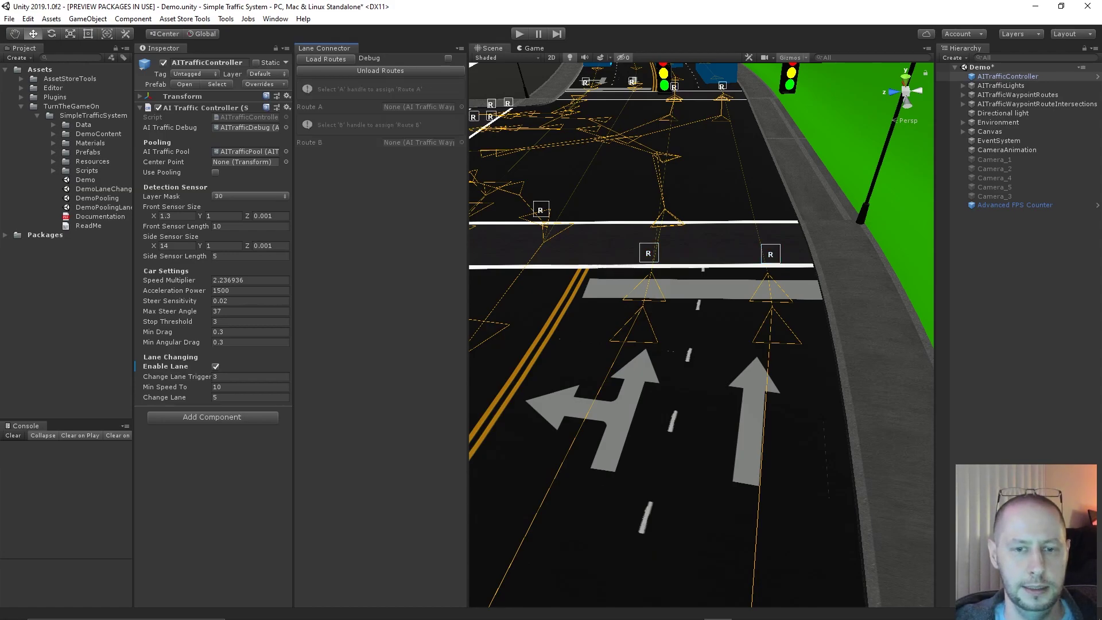
pyautogui.moveTo(712, 281); pyautogui.dragTo(482, 287, button='right')
pyautogui.click(380, 71)
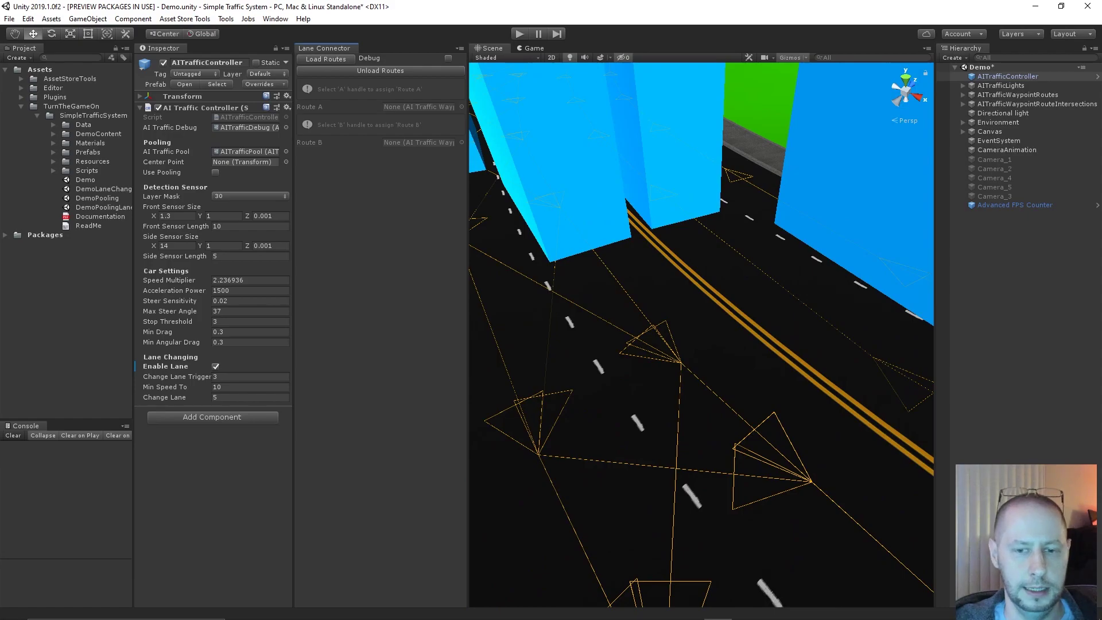
# Step: Examine the lane change connections between the two connected lanes along the curved road
pyautogui.scroll(-4, 702, 335)
pyautogui.scroll(-5, 702, 335)
pyautogui.moveTo(701, 334); pyautogui.dragTo(856, 353, button='right')
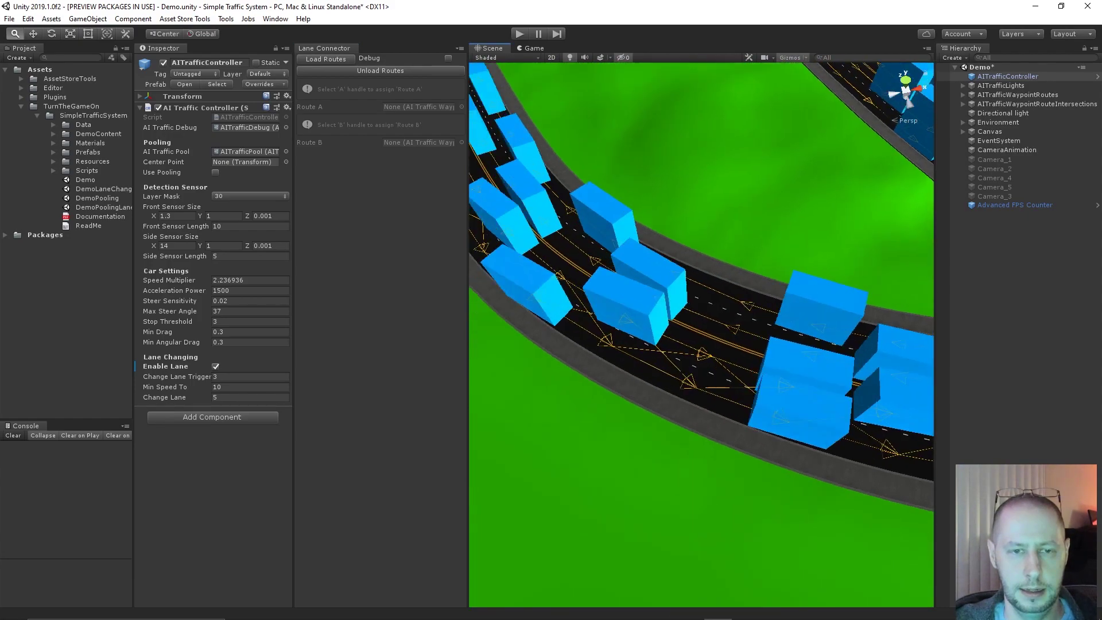
pyautogui.keyDown('alt'); pyautogui.moveTo(701, 321); pyautogui.dragTo(764, 338); pyautogui.keyUp('alt')
pyautogui.moveTo(700, 322); pyautogui.dragTo(766, 367, button='middle')
pyautogui.keyDown('alt'); pyautogui.moveTo(746, 344); pyautogui.dragTo(700, 344); pyautogui.keyUp('alt')
pyautogui.moveTo(660, 339); pyautogui.dragTo(781, 340, button='middle')
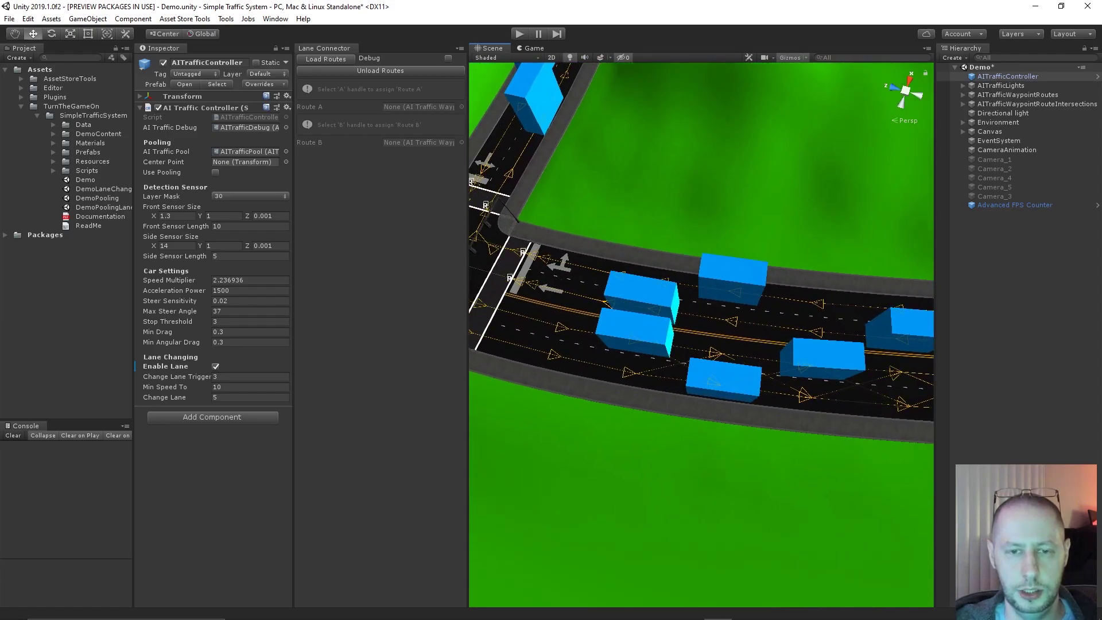
pyautogui.keyDown('alt'); pyautogui.moveTo(706, 345); pyautogui.dragTo(763, 344); pyautogui.keyUp('alt')
pyautogui.moveTo(740, 350); pyautogui.dragTo(712, 328, button='middle')
pyautogui.scroll(6, 701, 334)
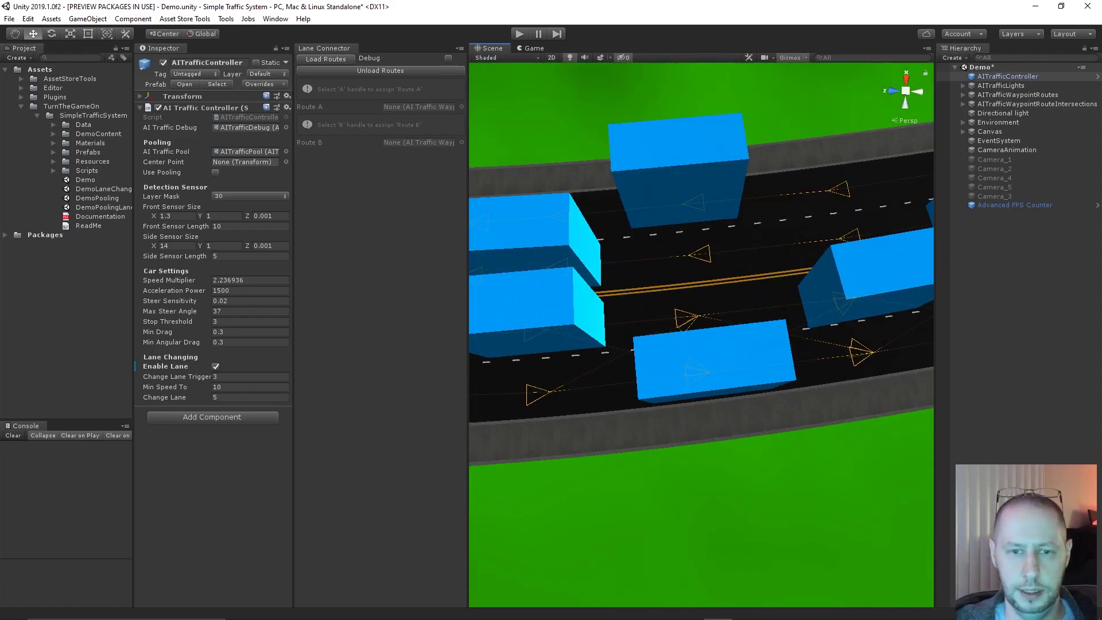
# Step: Select the AITrafficWaypointRoute of the curved road's outermost lane, starting from its spawn point
pyautogui.click(715, 360)
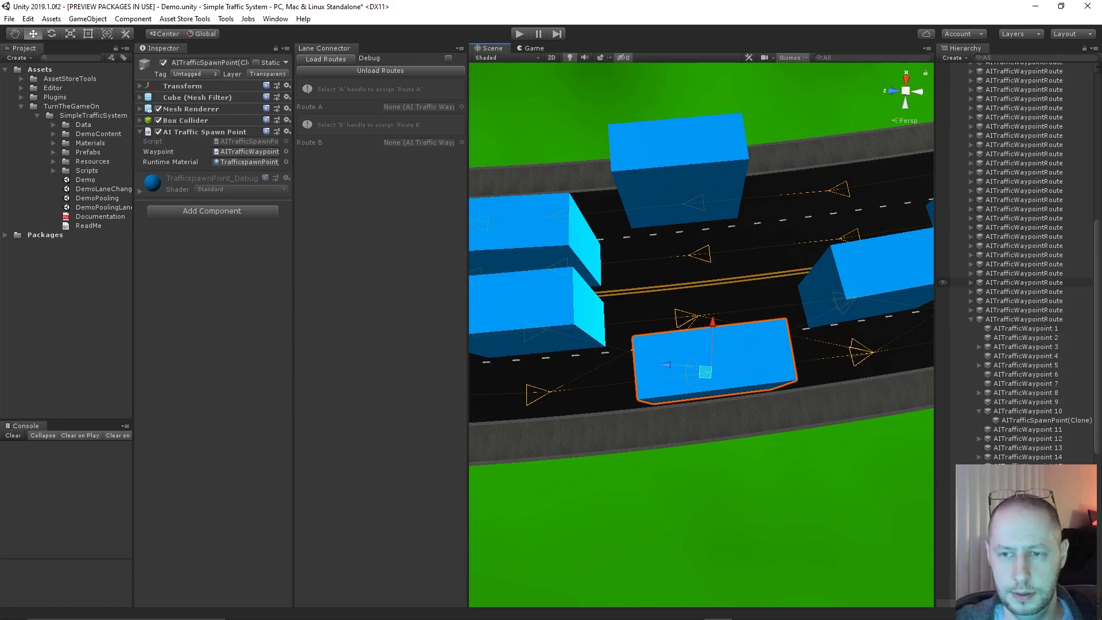
pyautogui.click(1024, 319)
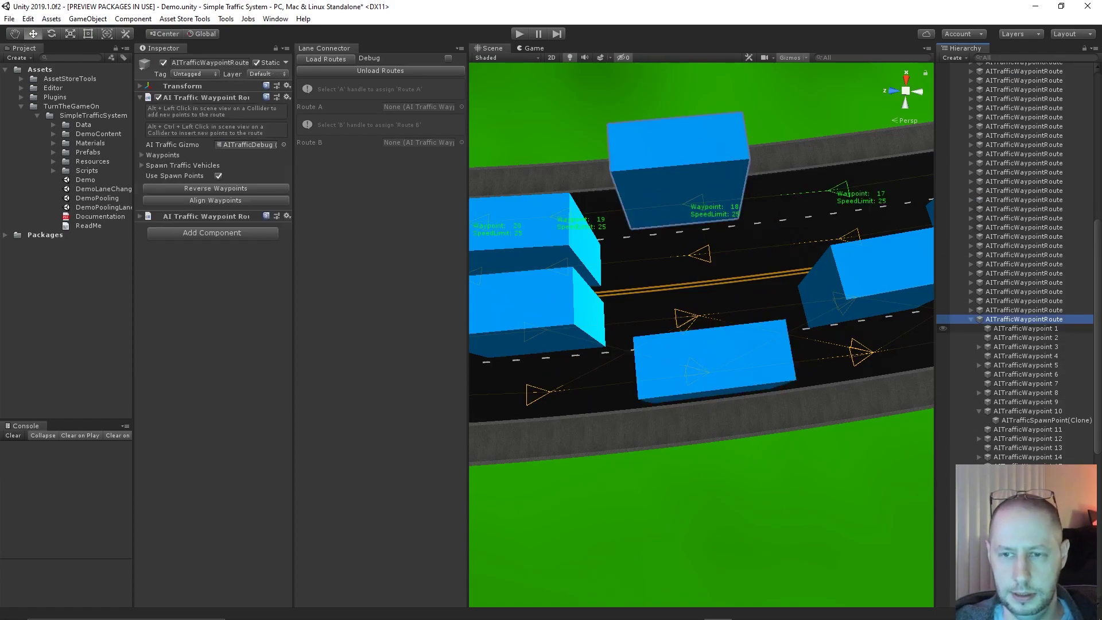
pyautogui.click(1024, 530)
pyautogui.click(1025, 540)
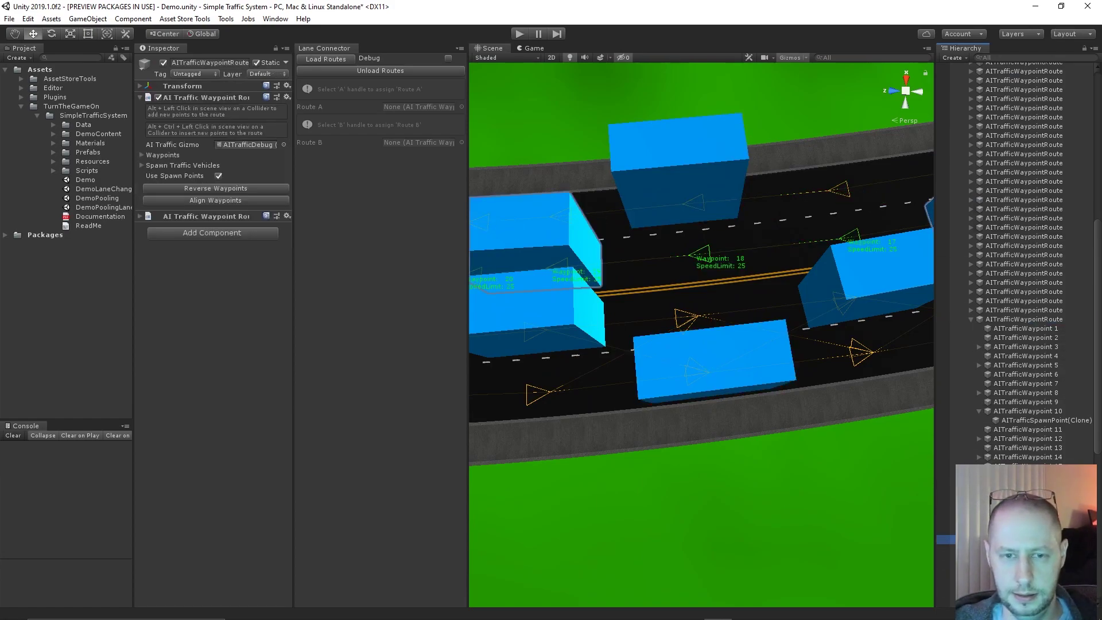
pyautogui.click(714, 360)
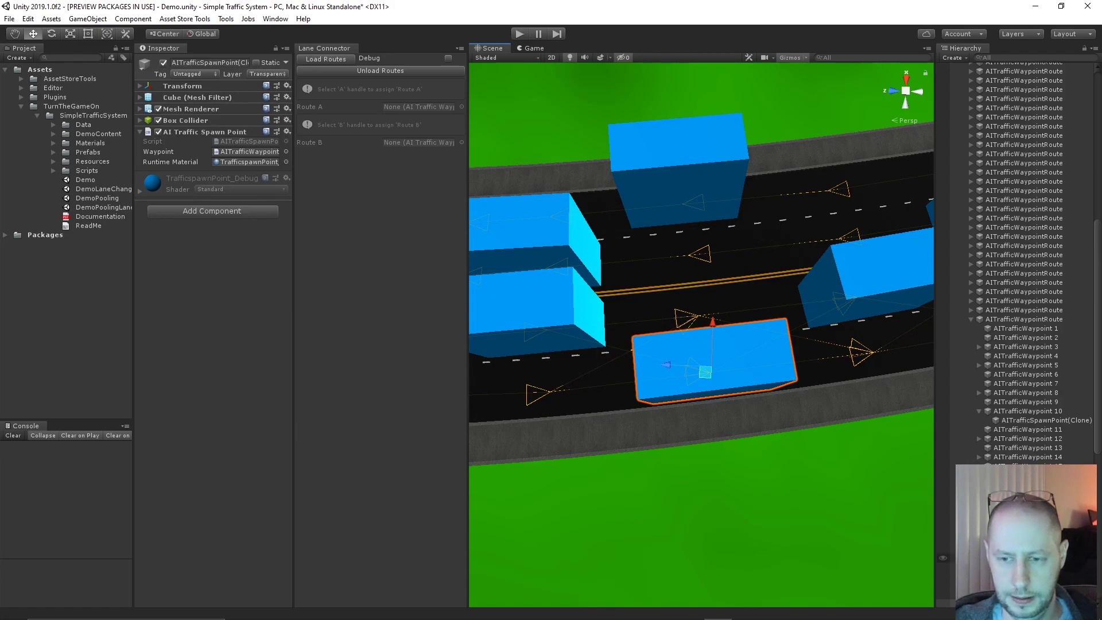
pyautogui.click(1024, 558)
# Step: Select AITrafficWaypoint 4 of the outermost lane's route and inspect its Lane Change Points list
pyautogui.scroll(-5, 746, 356)
pyautogui.scroll(-3, 1024, 510)
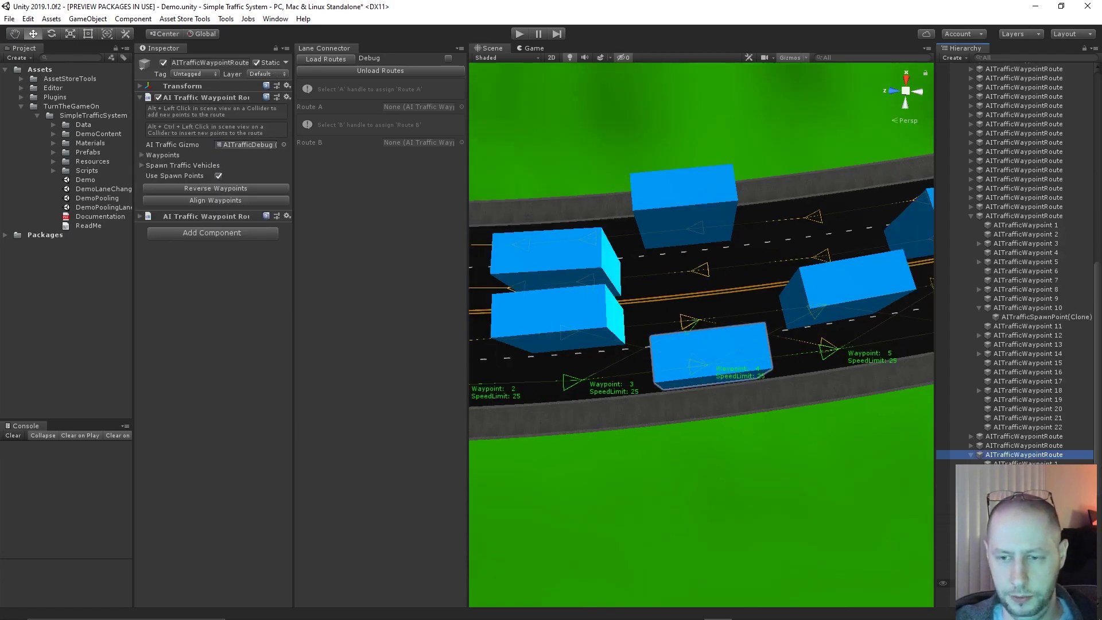
pyautogui.click(1024, 491)
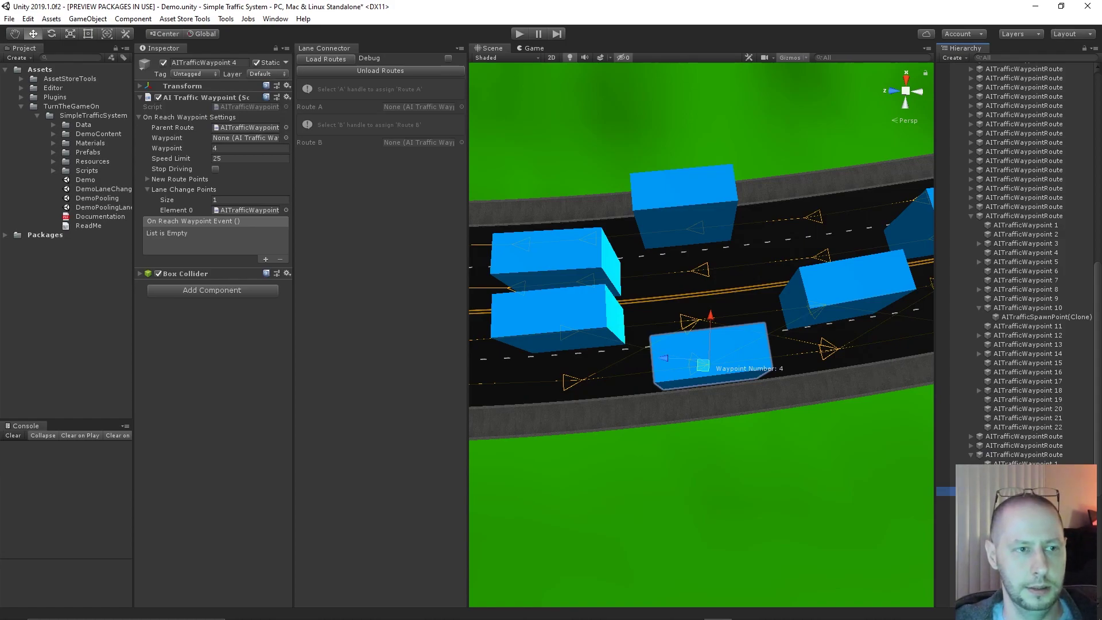
pyautogui.click(154, 190)
pyautogui.click(154, 189)
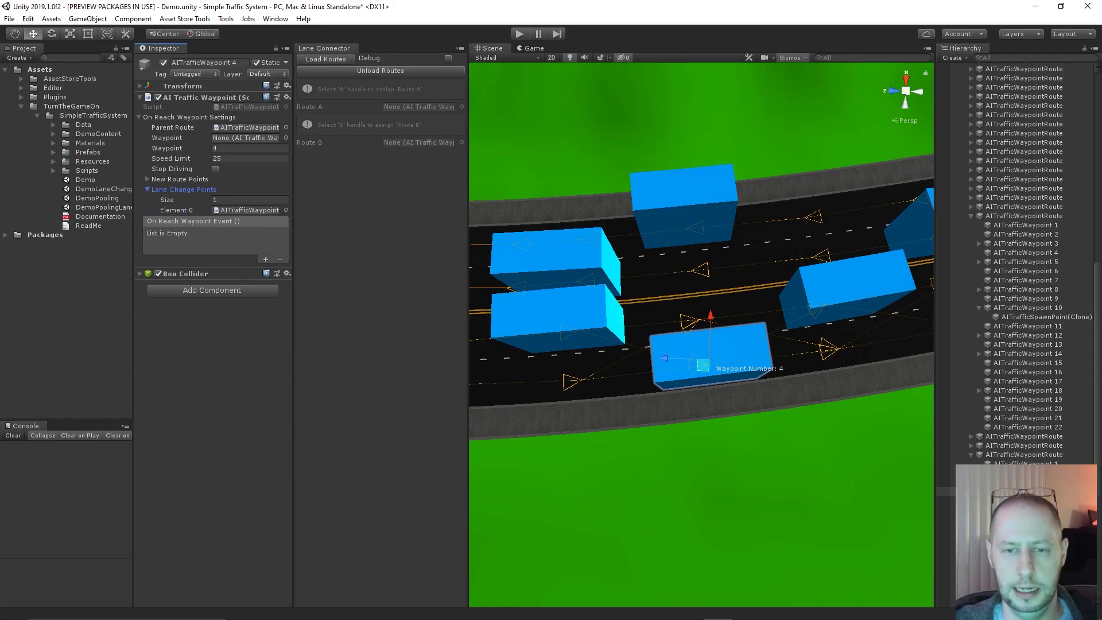
# Step: Examine the lane change connections from waypoint 4 along the curved road towards the intersection at its far end
pyautogui.keyDown('alt'); pyautogui.moveTo(562, 339); pyautogui.dragTo(757, 330); pyautogui.keyUp('alt')
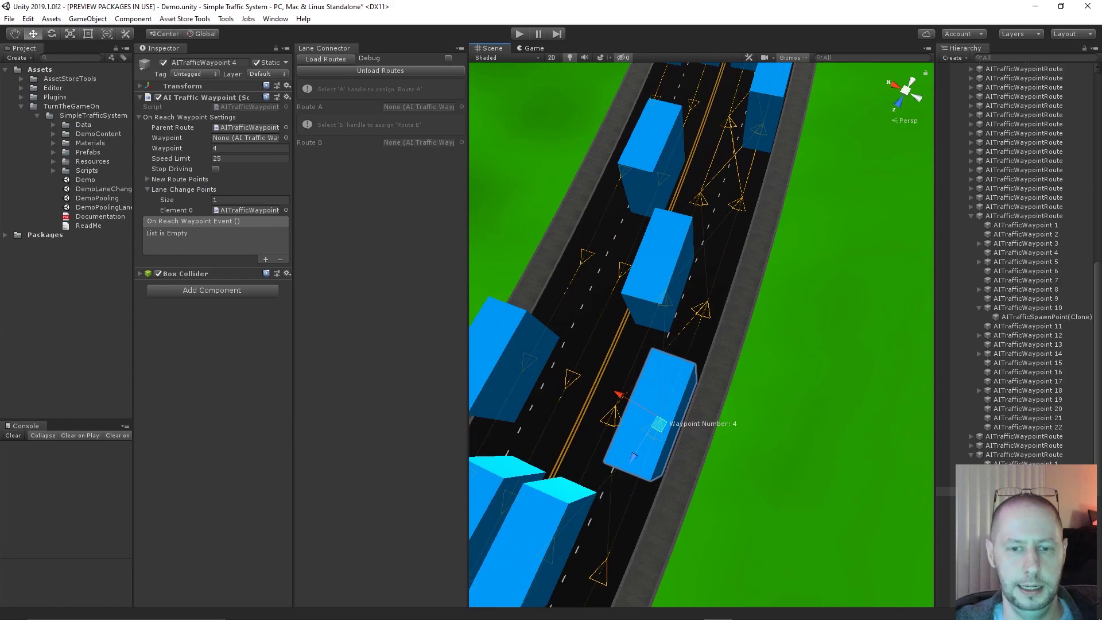
pyautogui.moveTo(717, 339); pyautogui.dragTo(881, 332, button='middle')
pyautogui.keyDown('alt'); pyautogui.moveTo(849, 333); pyautogui.dragTo(861, 333, button='right'); pyautogui.keyUp('alt')
pyautogui.moveTo(838, 396); pyautogui.dragTo(758, 336, button='middle')
pyautogui.keyDown('alt'); pyautogui.moveTo(758, 336); pyautogui.dragTo(540, 330); pyautogui.keyUp('alt')
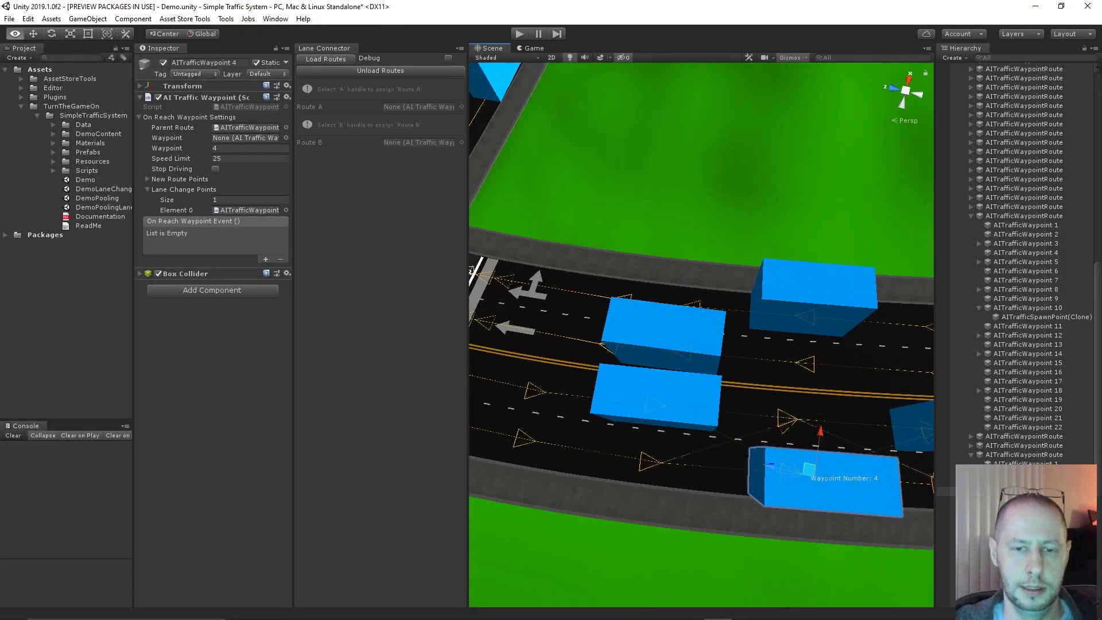
pyautogui.scroll(-5, 701, 335)
pyautogui.moveTo(861, 341); pyautogui.dragTo(557, 353, button='middle')
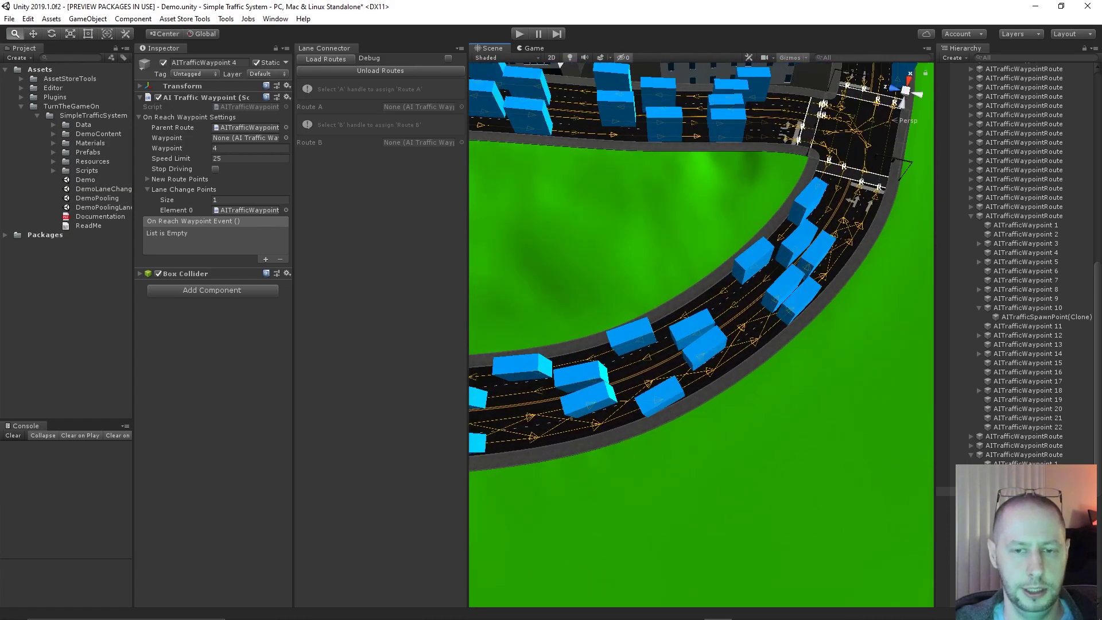
pyautogui.keyDown('alt'); pyautogui.moveTo(758, 336); pyautogui.dragTo(643, 334); pyautogui.keyUp('alt')
pyautogui.moveTo(821, 310); pyautogui.dragTo(614, 361, button='middle')
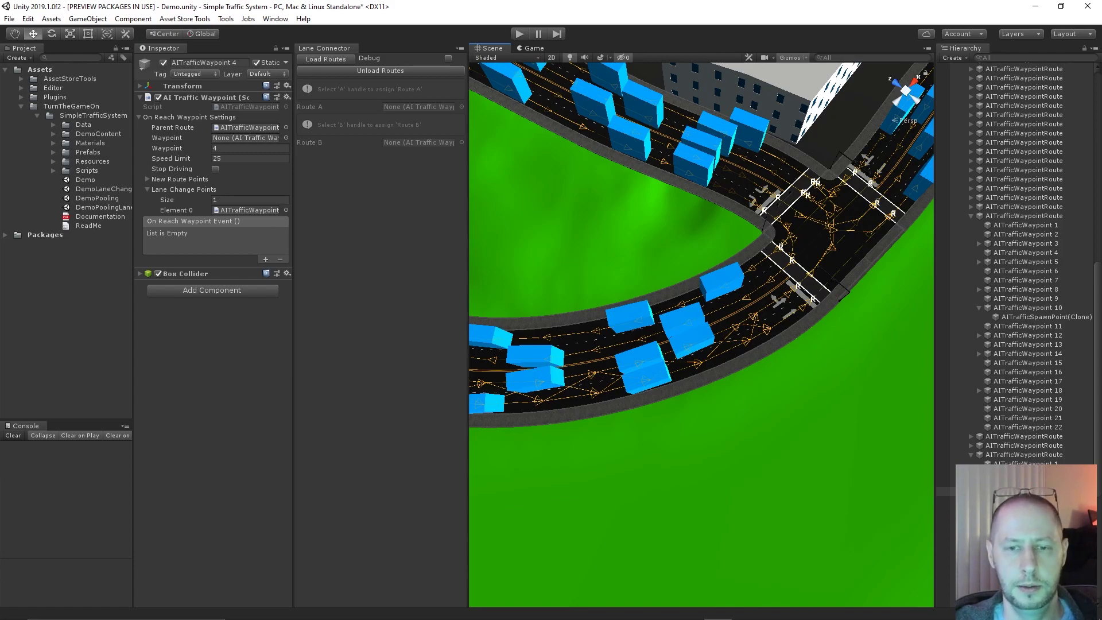
# Step: Examine where the lane change connections end before the far stop line and begin near the road's opposite intersection
pyautogui.keyDown('alt'); pyautogui.moveTo(660, 334); pyautogui.dragTo(766, 335, button='right'); pyautogui.keyUp('alt')
pyautogui.keyDown('alt'); pyautogui.moveTo(637, 335); pyautogui.dragTo(772, 335); pyautogui.keyUp('alt')
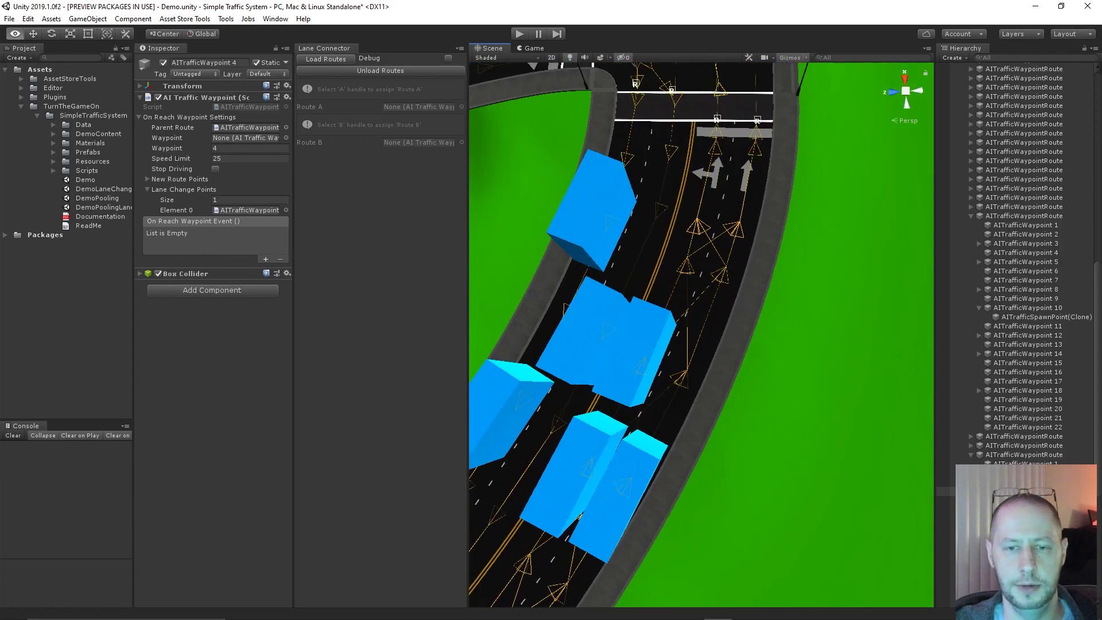
pyautogui.keyDown('alt'); pyautogui.moveTo(717, 335); pyautogui.dragTo(729, 334, button='right'); pyautogui.keyUp('alt')
pyautogui.moveTo(706, 298); pyautogui.dragTo(723, 372, button='middle')
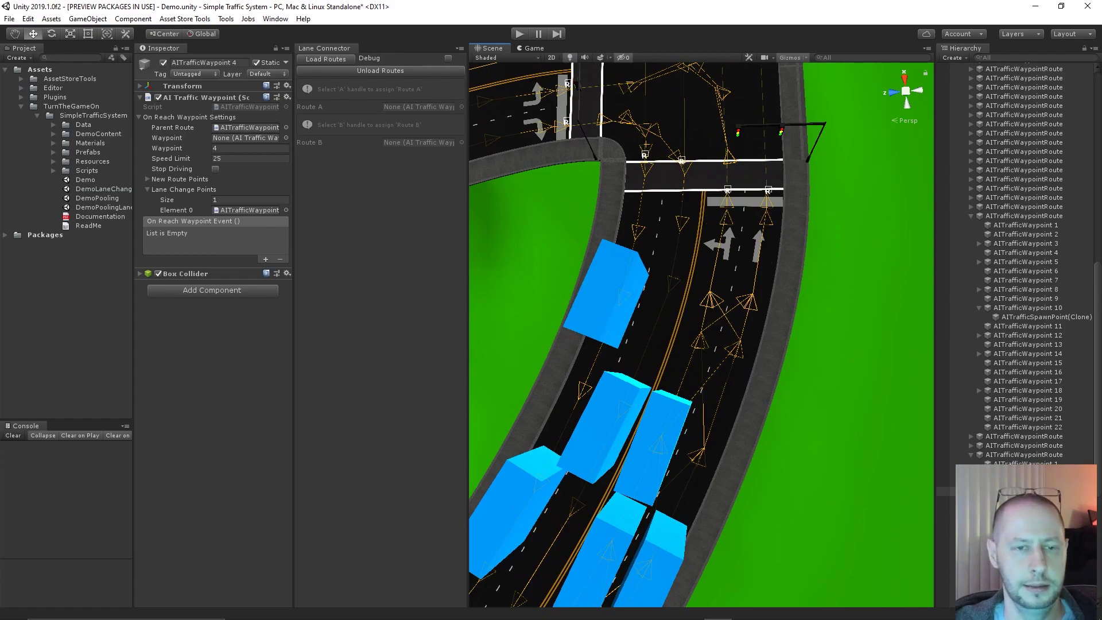
pyautogui.keyDown('alt'); pyautogui.moveTo(706, 335); pyautogui.dragTo(557, 338); pyautogui.keyUp('alt')
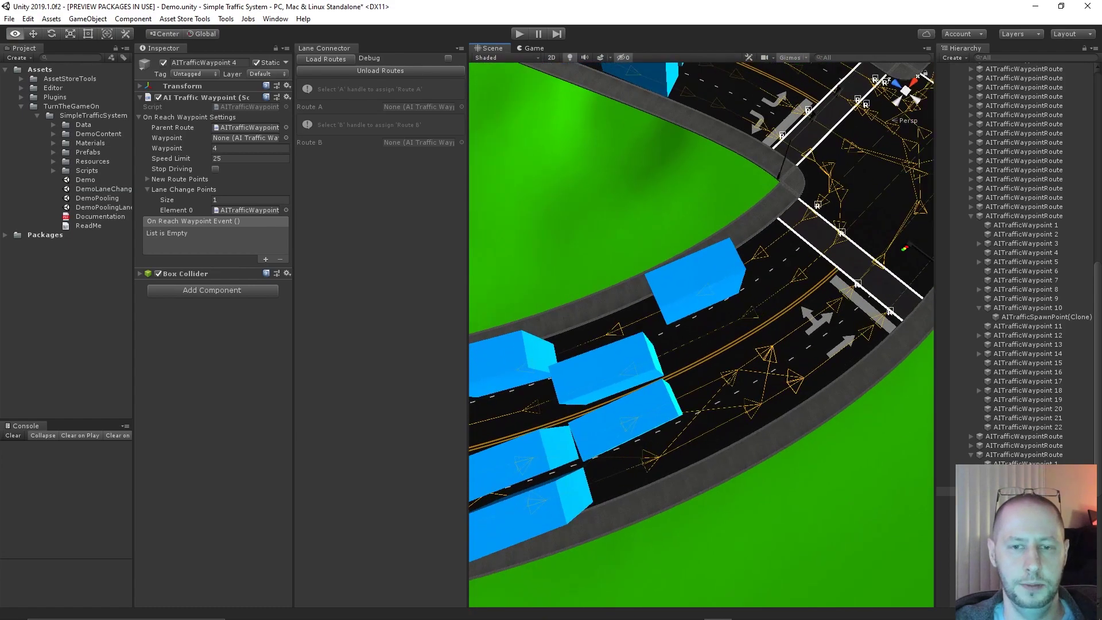
pyautogui.moveTo(608, 299); pyautogui.dragTo(793, 355, button='middle')
pyautogui.scroll(-5, 701, 335)
pyautogui.moveTo(648, 321); pyautogui.dragTo(795, 429, button='middle')
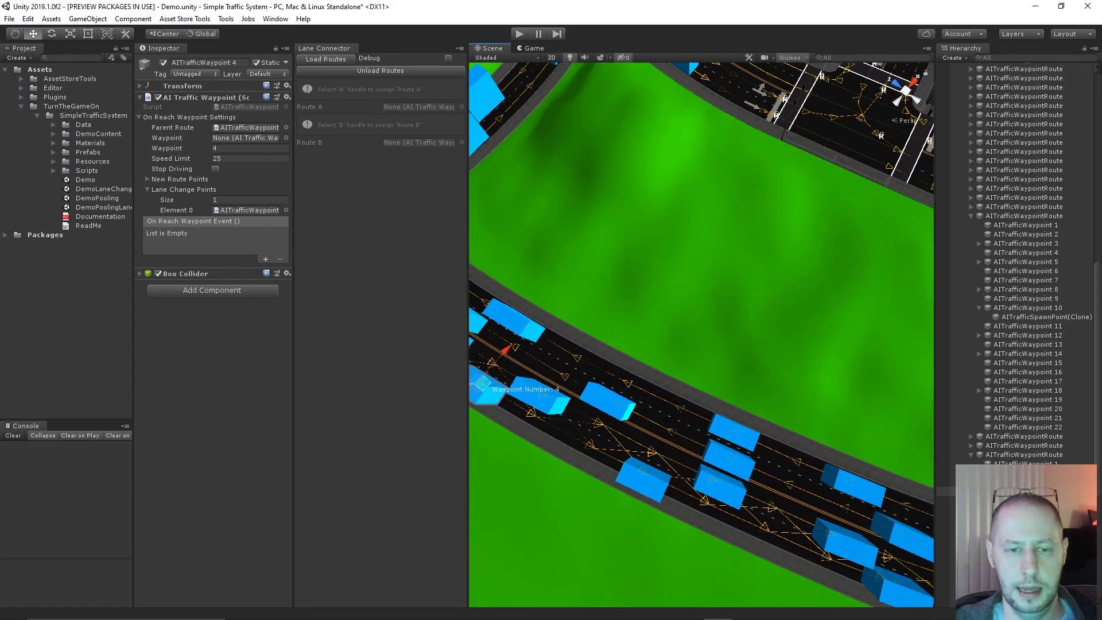
pyautogui.moveTo(608, 321); pyautogui.dragTo(855, 416, button='middle')
pyautogui.scroll(7, 702, 335)
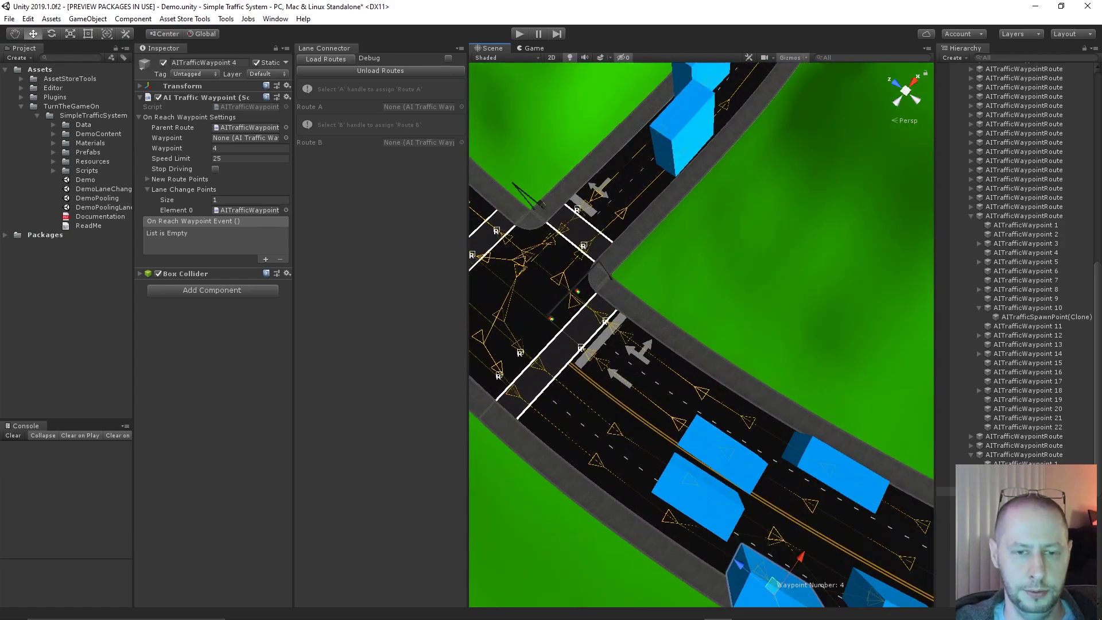
# Step: Set up lane change points for the lane pairs on both main-road approaches of the T-intersection between the green fields
pyautogui.click(605, 321)
pyautogui.click(581, 348)
pyautogui.click(380, 104)
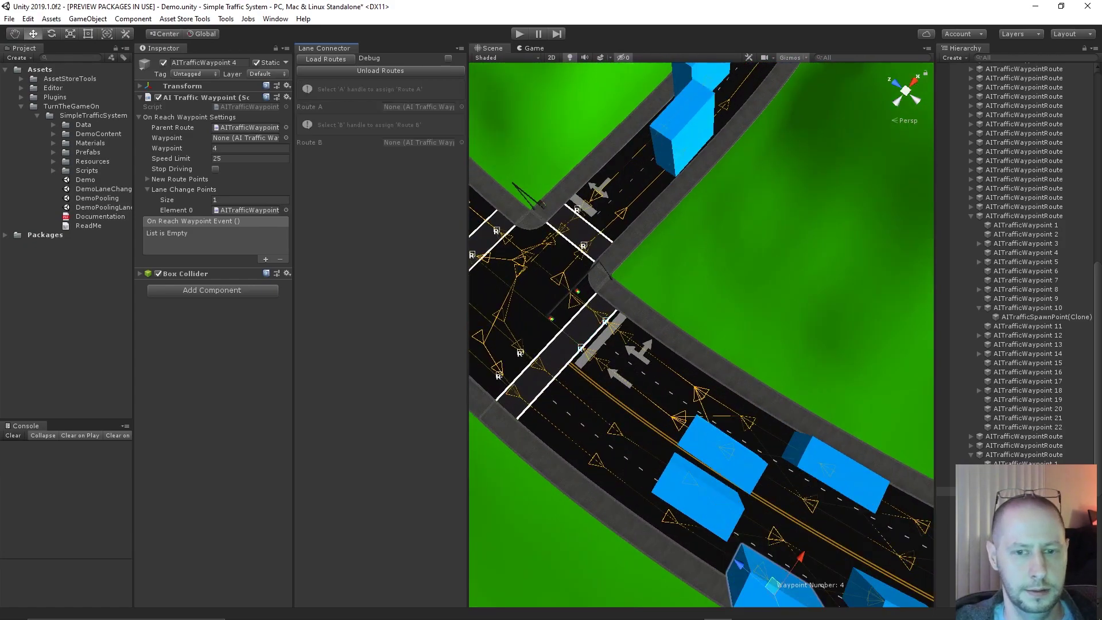
pyautogui.moveTo(643, 322); pyautogui.dragTo(763, 411, button='middle')
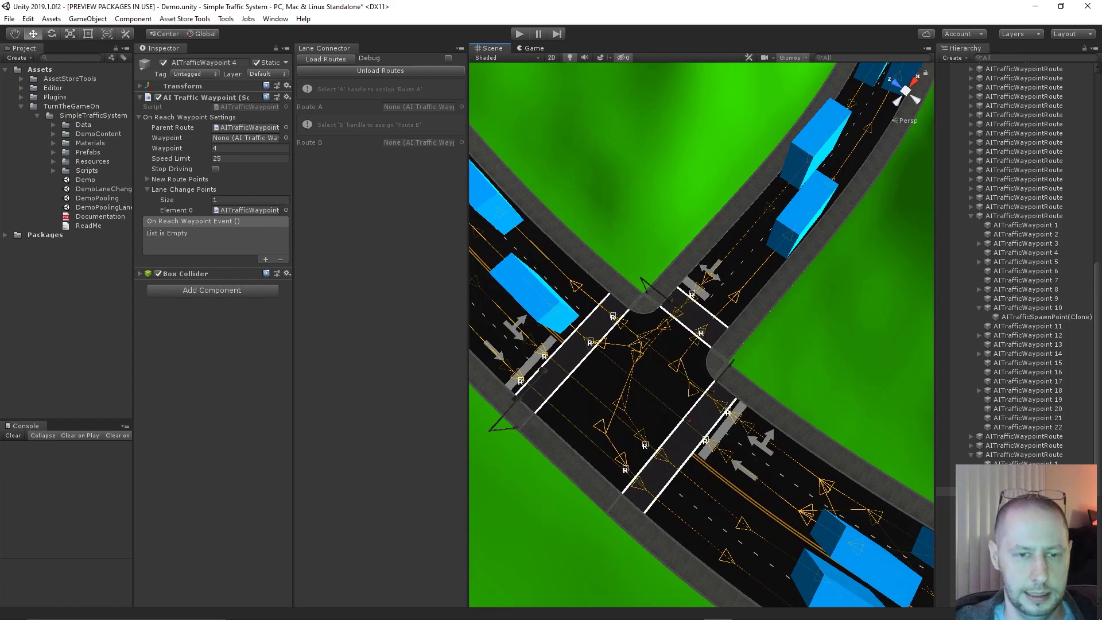
pyautogui.click(545, 356)
pyautogui.click(521, 381)
pyautogui.click(380, 104)
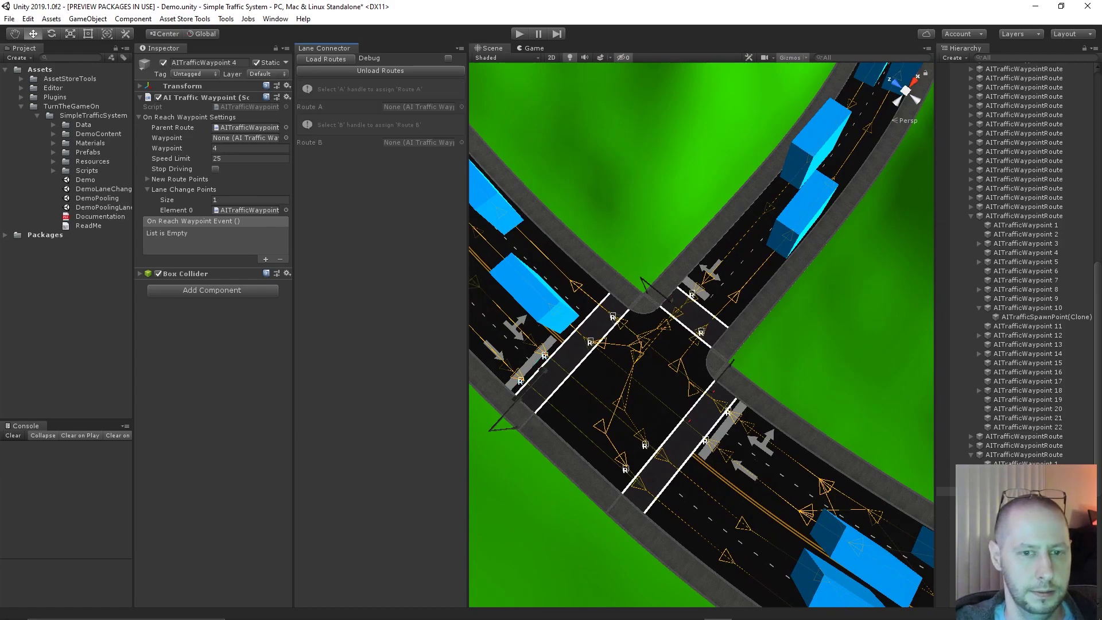
# Step: Follow the road to the T-intersection beside the large buildings and set up lane change points for its near approach's two lanes
pyautogui.moveTo(574, 241); pyautogui.dragTo(660, 546, button='middle')
pyautogui.keyDown('alt'); pyautogui.moveTo(717, 345); pyautogui.dragTo(603, 344, button='right'); pyautogui.keyUp('alt')
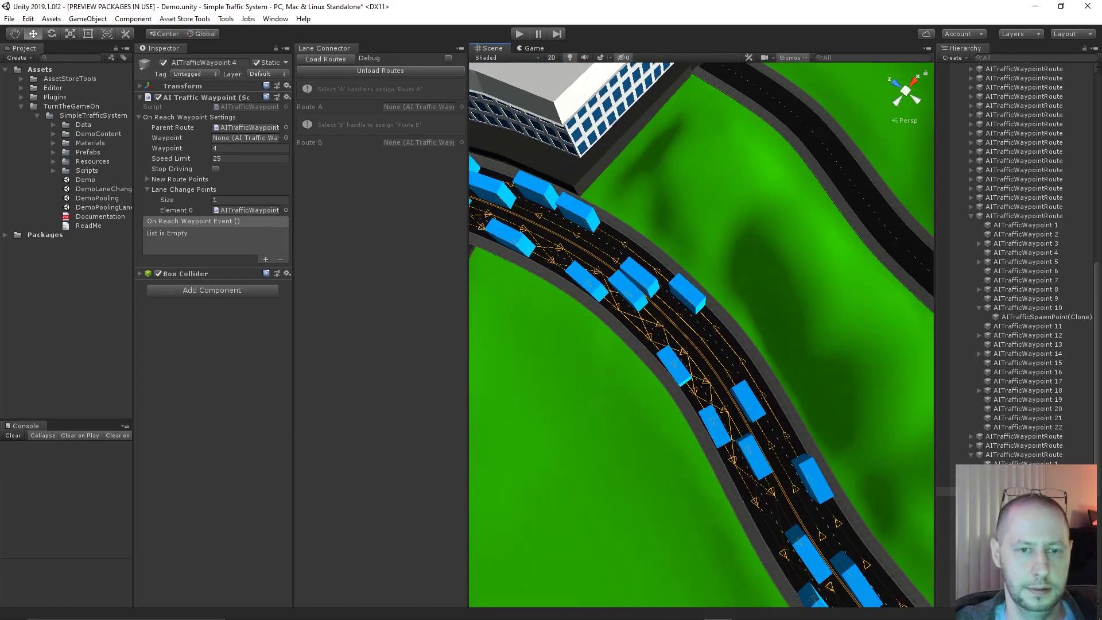
pyautogui.moveTo(603, 258); pyautogui.dragTo(775, 516, button='middle')
pyautogui.keyDown('alt'); pyautogui.moveTo(775, 459); pyautogui.dragTo(717, 459, button='right'); pyautogui.keyUp('alt')
pyautogui.keyDown('alt'); pyautogui.moveTo(718, 402); pyautogui.dragTo(648, 401, button='right'); pyautogui.keyUp('alt')
pyautogui.moveTo(546, 201); pyautogui.dragTo(861, 488, button='middle')
pyautogui.keyDown('alt'); pyautogui.moveTo(775, 430); pyautogui.dragTo(740, 431, button='right'); pyautogui.keyUp('alt')
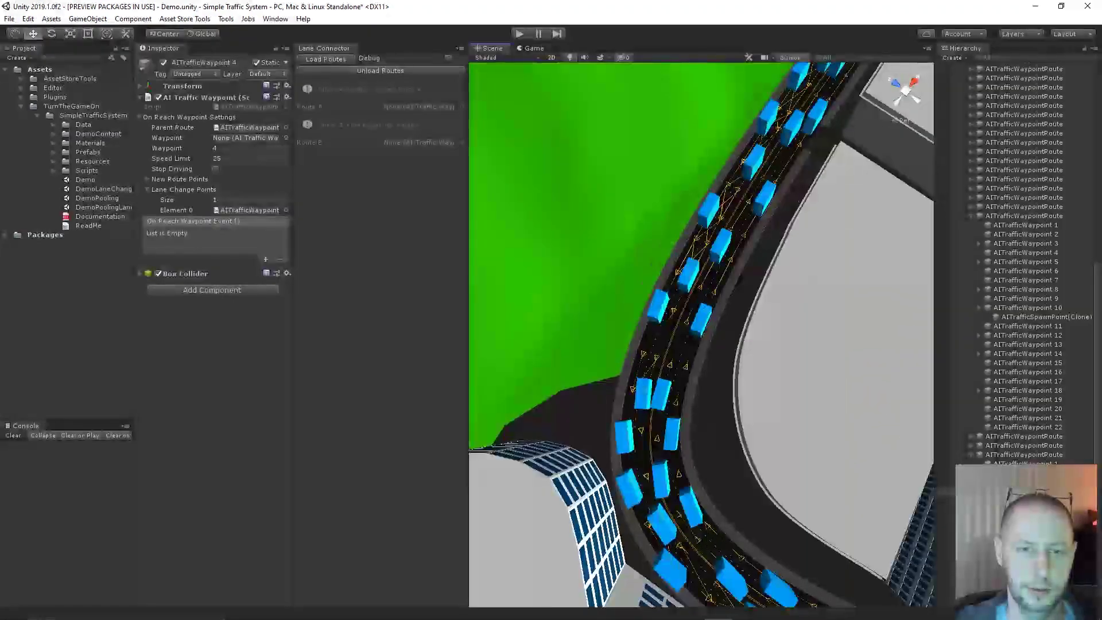
pyautogui.moveTo(775, 230); pyautogui.dragTo(688, 401, button='middle')
pyautogui.moveTo(817, 164); pyautogui.dragTo(612, 379, button='middle')
pyautogui.keyDown('alt'); pyautogui.moveTo(688, 344); pyautogui.dragTo(758, 345, button='right'); pyautogui.keyUp('alt')
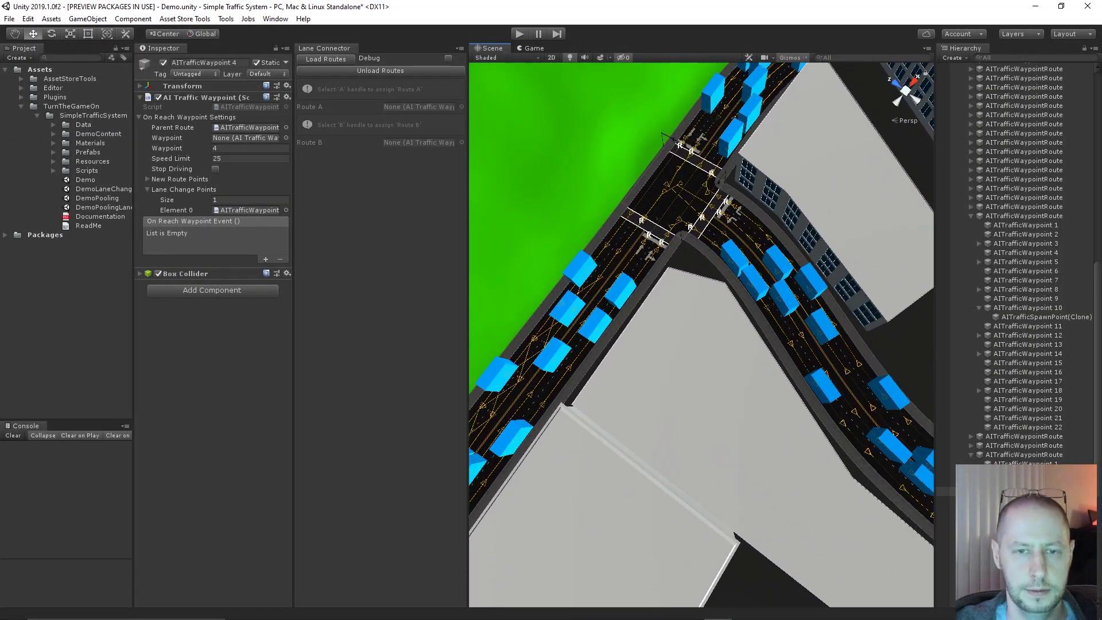
pyautogui.click(662, 241)
pyautogui.click(649, 234)
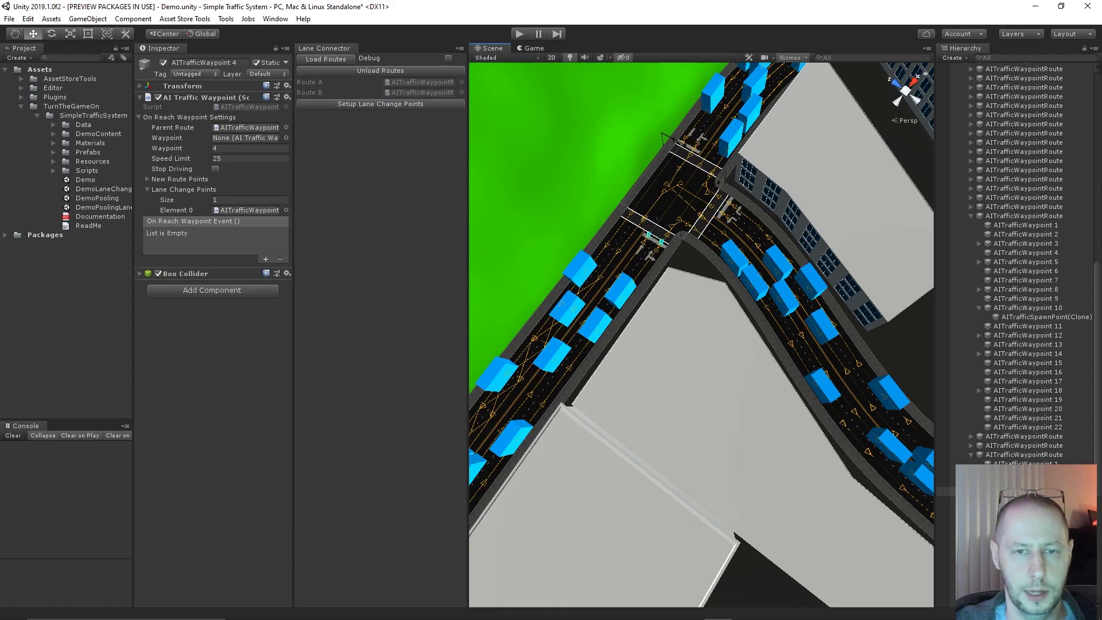
pyautogui.moveTo(648, 235); pyautogui.dragTo(625, 282, button='middle')
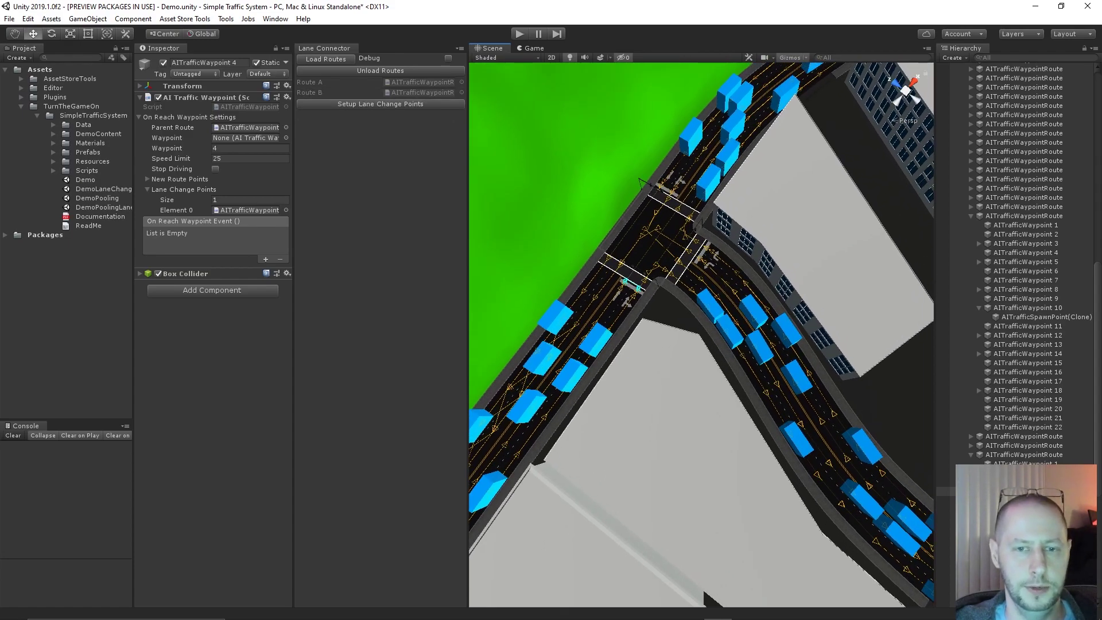
pyautogui.click(380, 104)
# Step: Assign Route A and Route B for the opposite approach and another lane pair, setting up lane change points for each
pyautogui.click(645, 221)
pyautogui.click(620, 265)
pyautogui.click(380, 104)
pyautogui.click(627, 283)
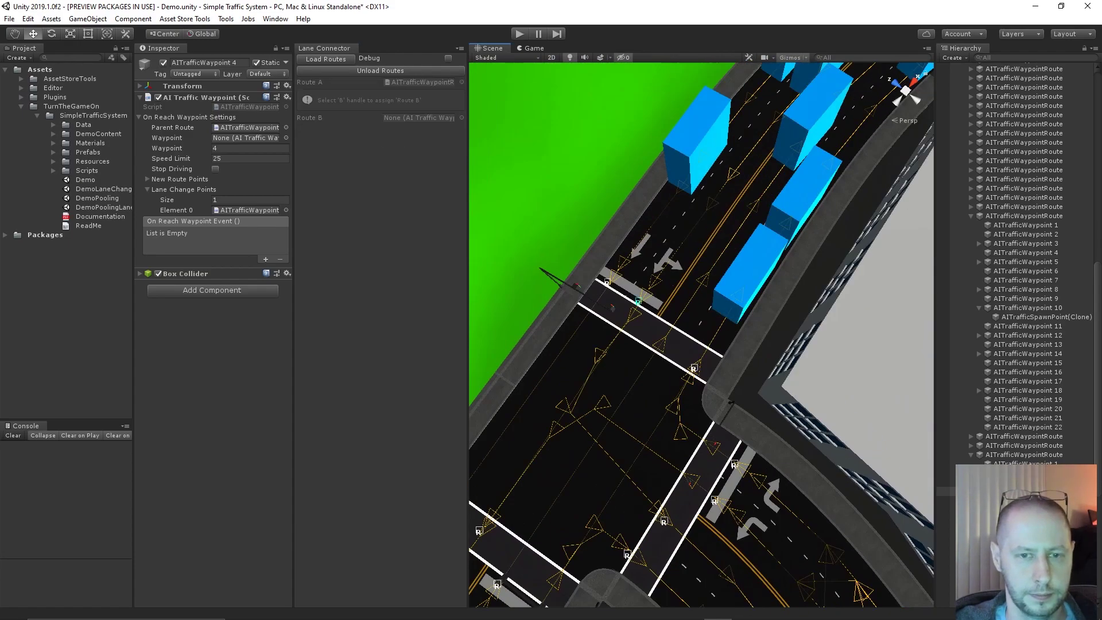
pyautogui.click(664, 302)
pyautogui.click(380, 104)
pyautogui.click(739, 398)
pyautogui.click(765, 411)
pyautogui.click(380, 104)
# Step: Set up lane change points for the lane pairs on all three approaches where the outer road meets a side street
pyautogui.moveTo(775, 321); pyautogui.dragTo(666, 276, button='middle')
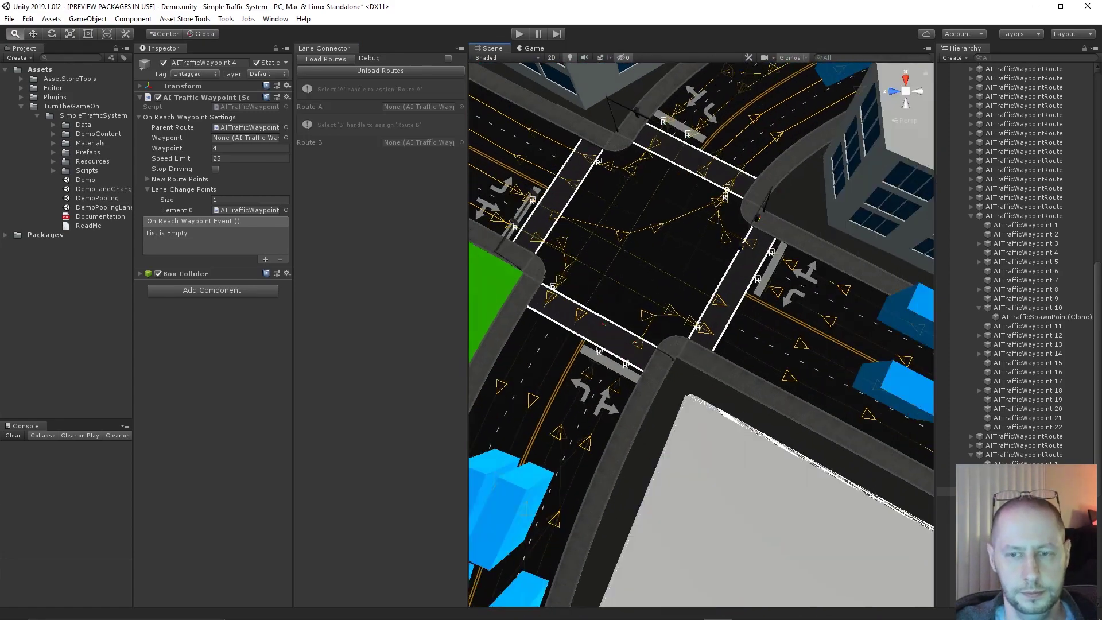
pyautogui.scroll(-5, 689, 321)
pyautogui.moveTo(649, 459); pyautogui.dragTo(706, 276, button='middle')
pyautogui.scroll(5, 706, 298)
pyautogui.click(820, 299)
pyautogui.click(810, 319)
pyautogui.click(380, 103)
pyautogui.click(730, 199)
pyautogui.click(752, 210)
pyautogui.click(380, 104)
pyautogui.click(695, 377)
pyautogui.click(716, 389)
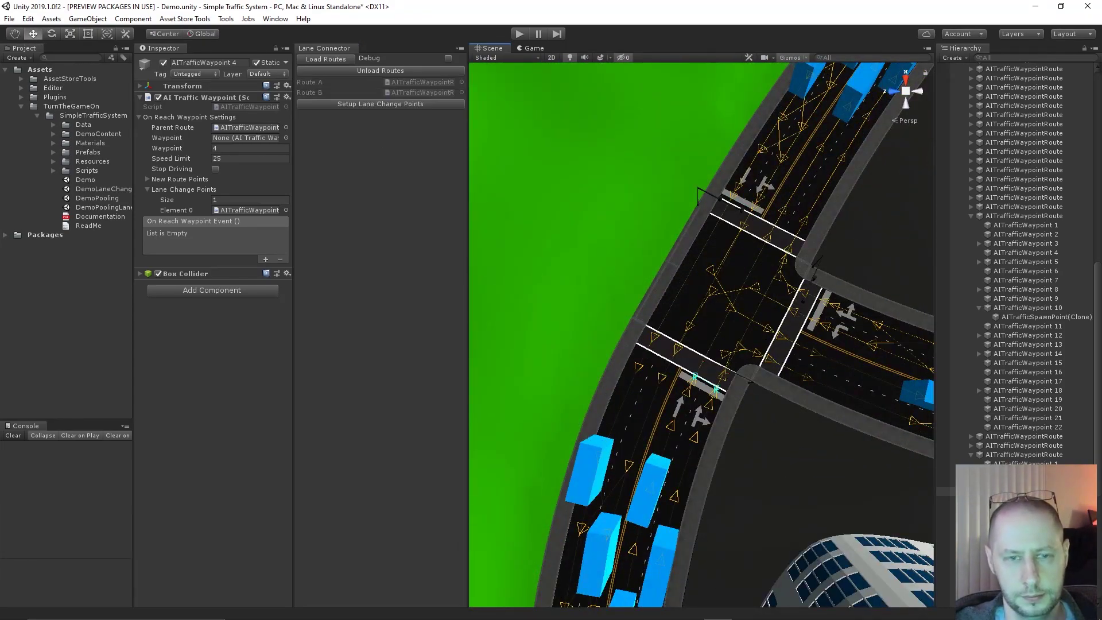
pyautogui.click(380, 104)
# Step: Set up lane change points for the lane pairs at the T-intersection bordering the green hillside and at the following approach
pyautogui.click(854, 390)
pyautogui.click(836, 418)
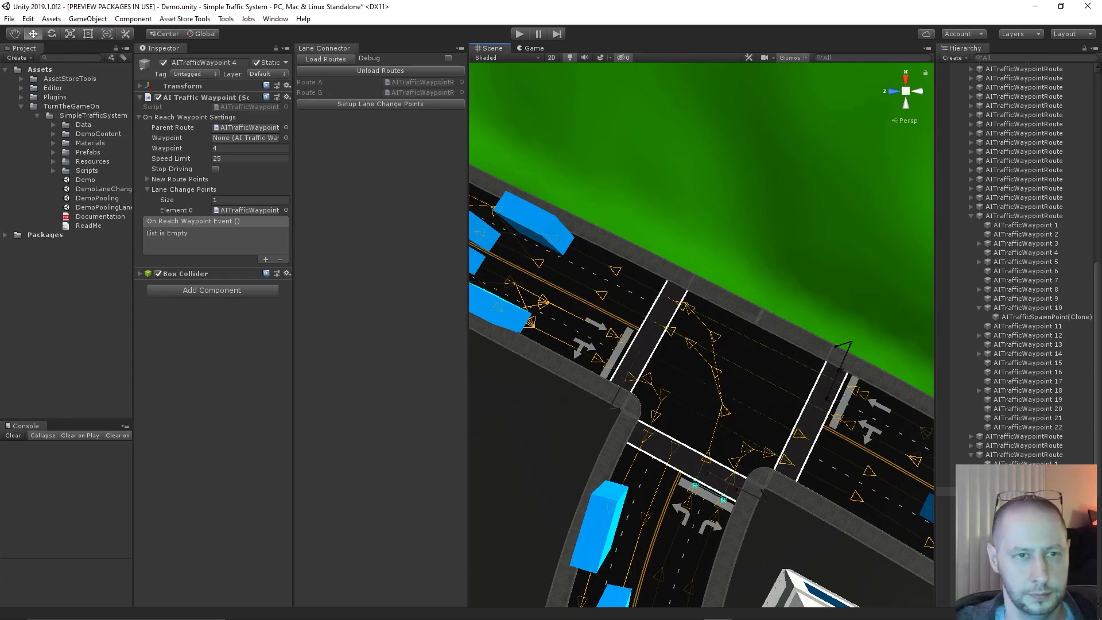
pyautogui.click(380, 104)
pyautogui.scroll(-5, 700, 333)
pyautogui.scroll(5, 700, 333)
pyautogui.click(650, 285)
pyautogui.click(649, 311)
pyautogui.click(380, 104)
# Step: Set up lane change points for the two lanes approaching the intersection with the rounded grass median, plus the following lane pair
pyautogui.scroll(-5, 700, 333)
pyautogui.scroll(5, 700, 333)
pyautogui.click(667, 372)
pyautogui.click(664, 400)
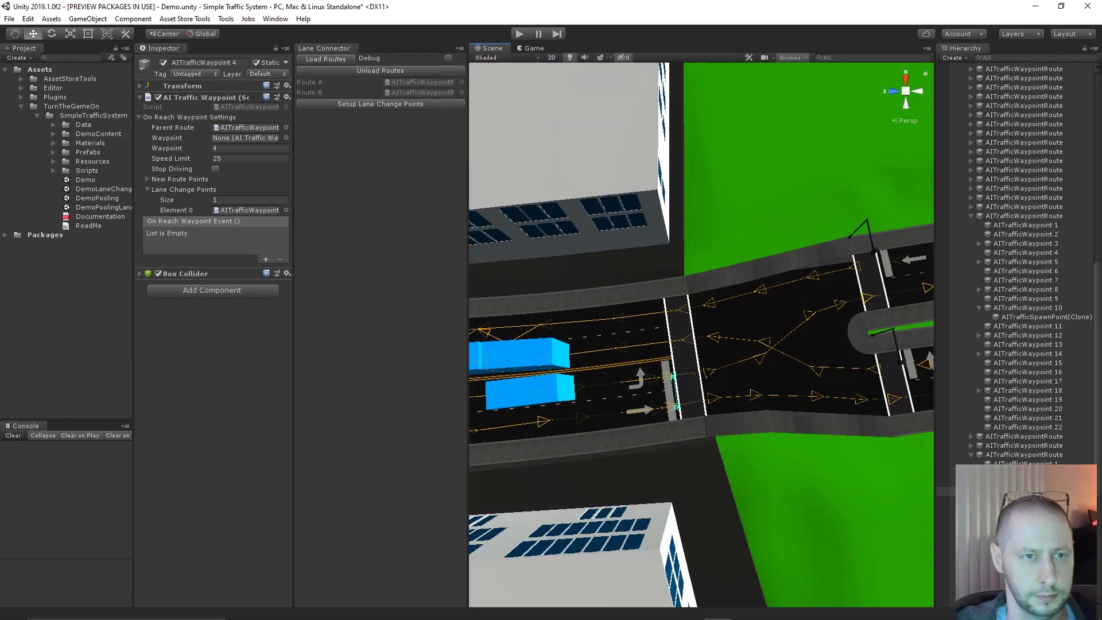
pyautogui.click(380, 104)
pyautogui.scroll(-5, 700, 333)
pyautogui.scroll(5, 700, 333)
pyautogui.click(707, 388)
pyautogui.click(721, 363)
pyautogui.click(380, 103)
pyautogui.click(380, 104)
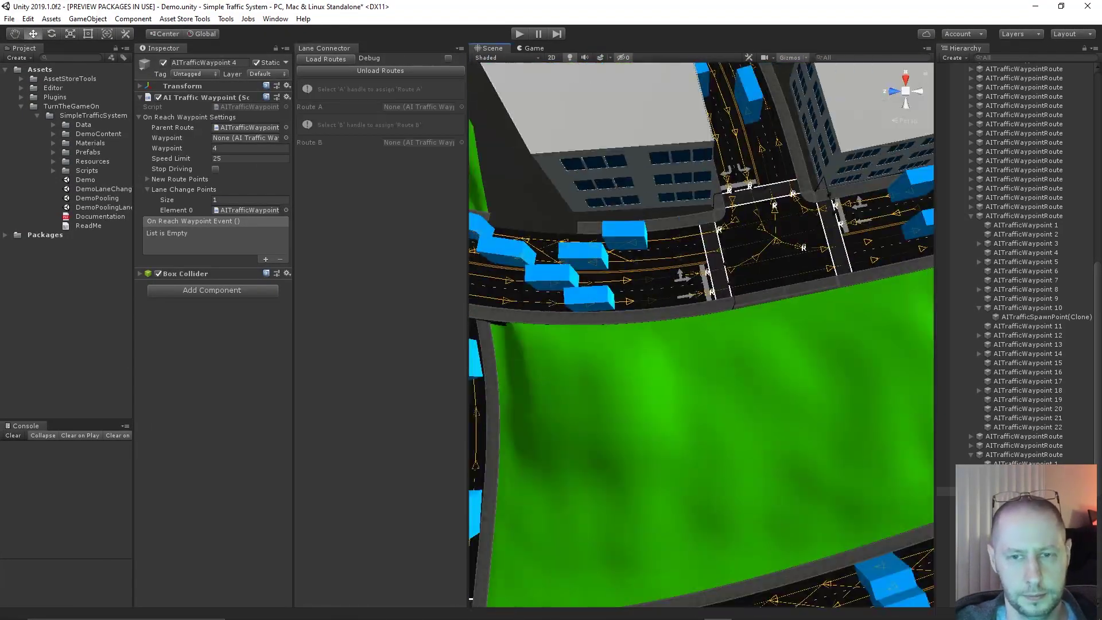
# Step: Set up lane change points for further lane pairs, including the side-road approach of the T-intersection around the curved green field
pyautogui.click(611, 262)
pyautogui.click(649, 255)
pyautogui.click(380, 104)
pyautogui.click(566, 470)
pyautogui.click(558, 429)
pyautogui.click(380, 104)
pyautogui.scroll(-5, 700, 333)
pyautogui.scroll(5, 700, 332)
pyautogui.click(696, 291)
pyautogui.click(696, 318)
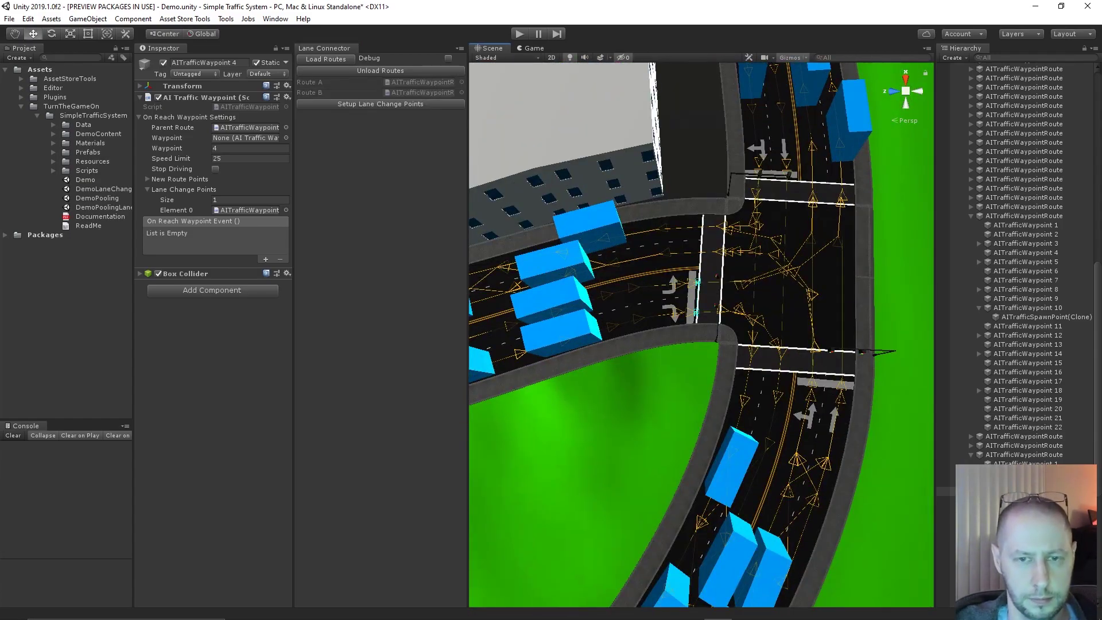
pyautogui.click(380, 103)
pyautogui.click(812, 374)
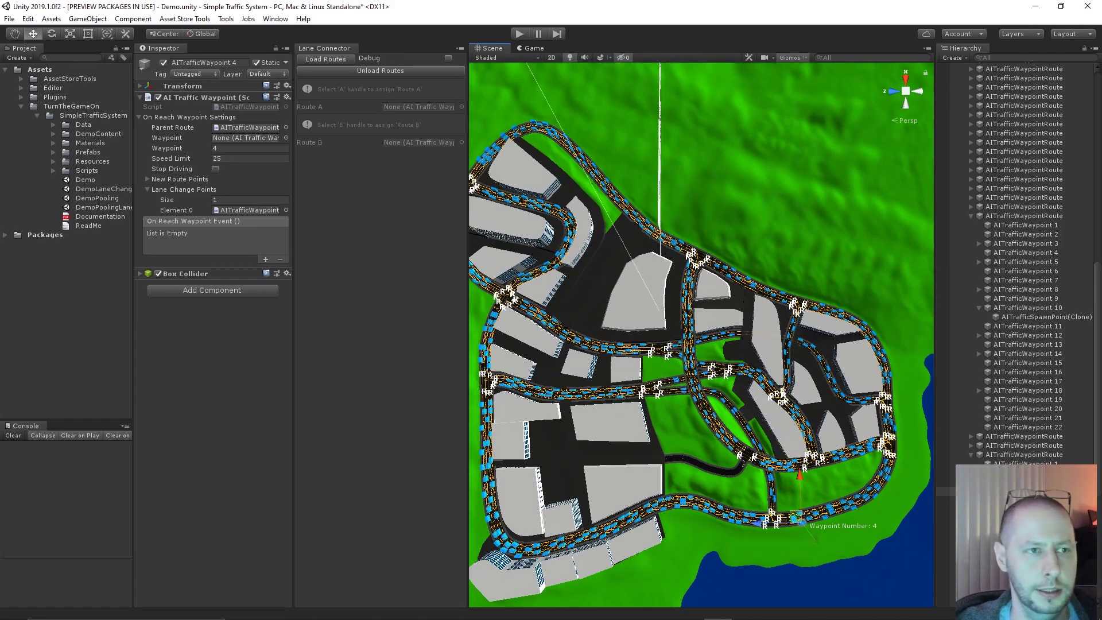
# Step: Unload the routes and close the Lane Connector window
pyautogui.click(380, 71)
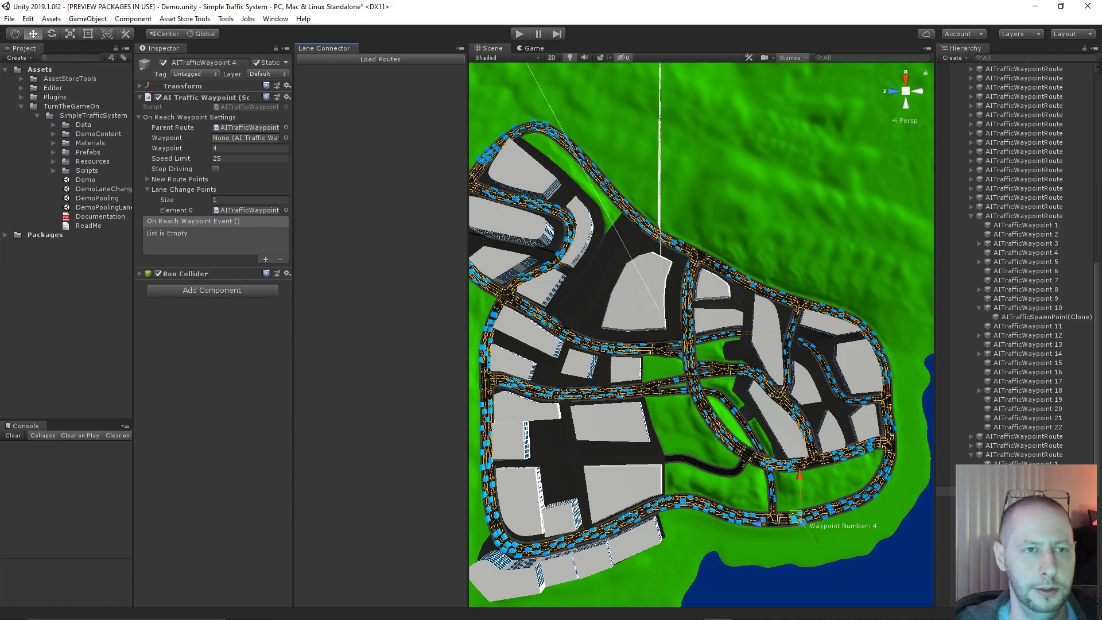
pyautogui.rightClick(328, 47)
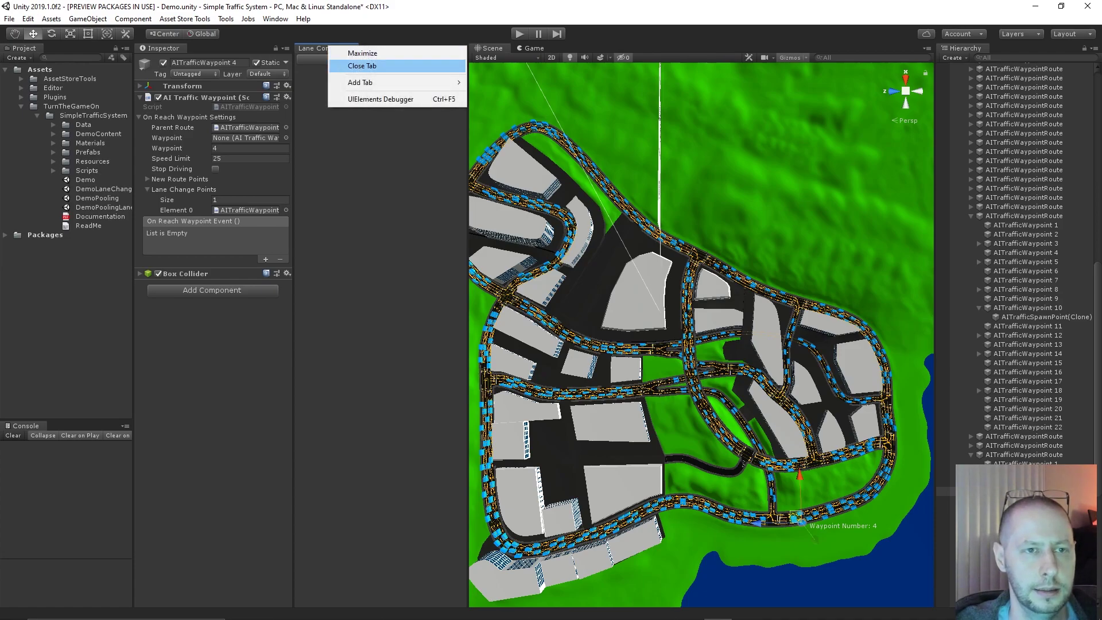
pyautogui.click(362, 65)
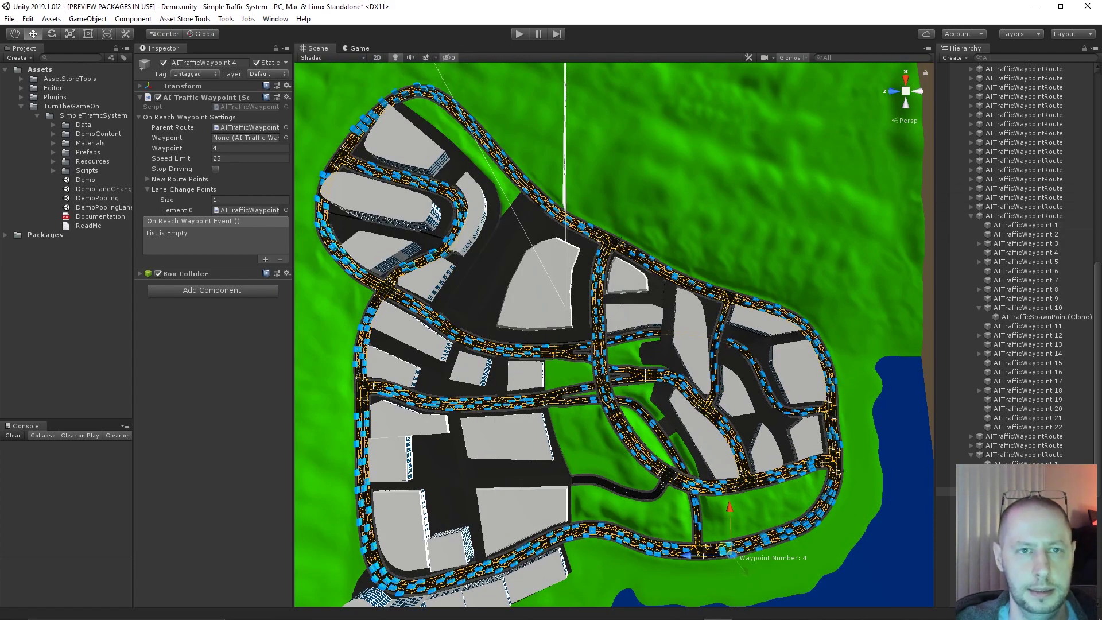
# Step: Run the Demo scene, collapse AITrafficWaypointRoutes, and select the first spawned AITrafficCar__Random(Clone)
pyautogui.click(519, 34)
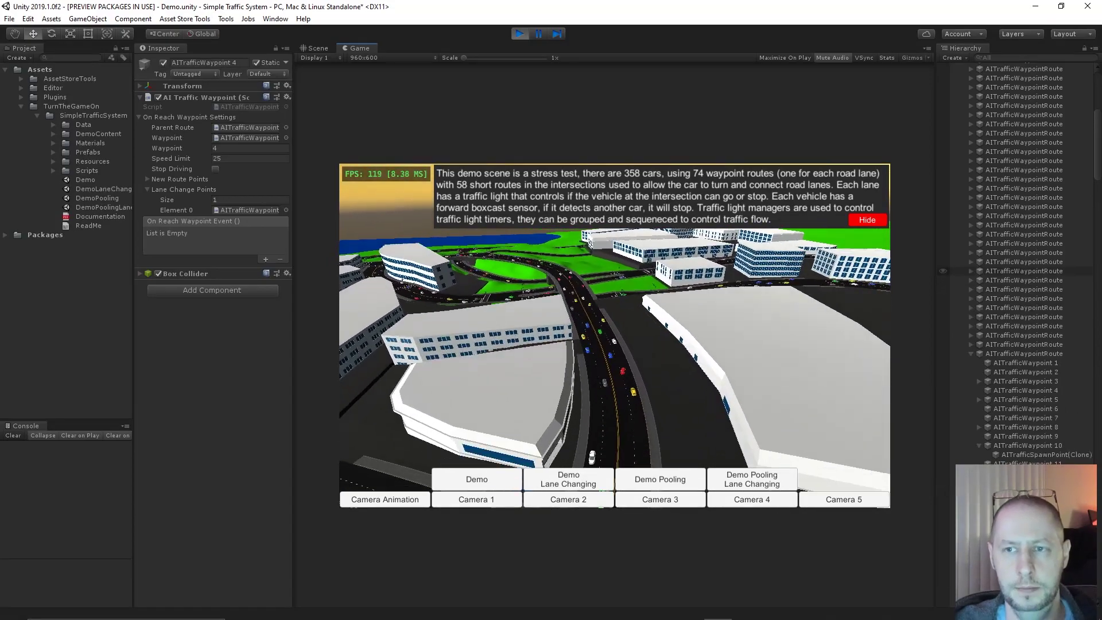
pyautogui.press('q')
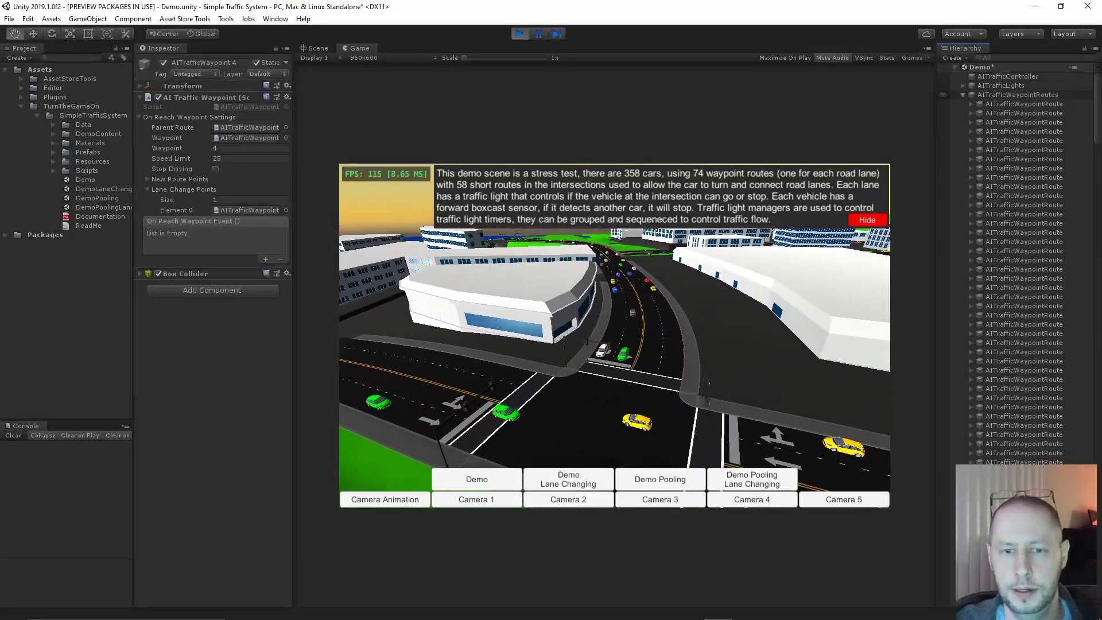
pyautogui.press('w')
pyautogui.click(963, 95)
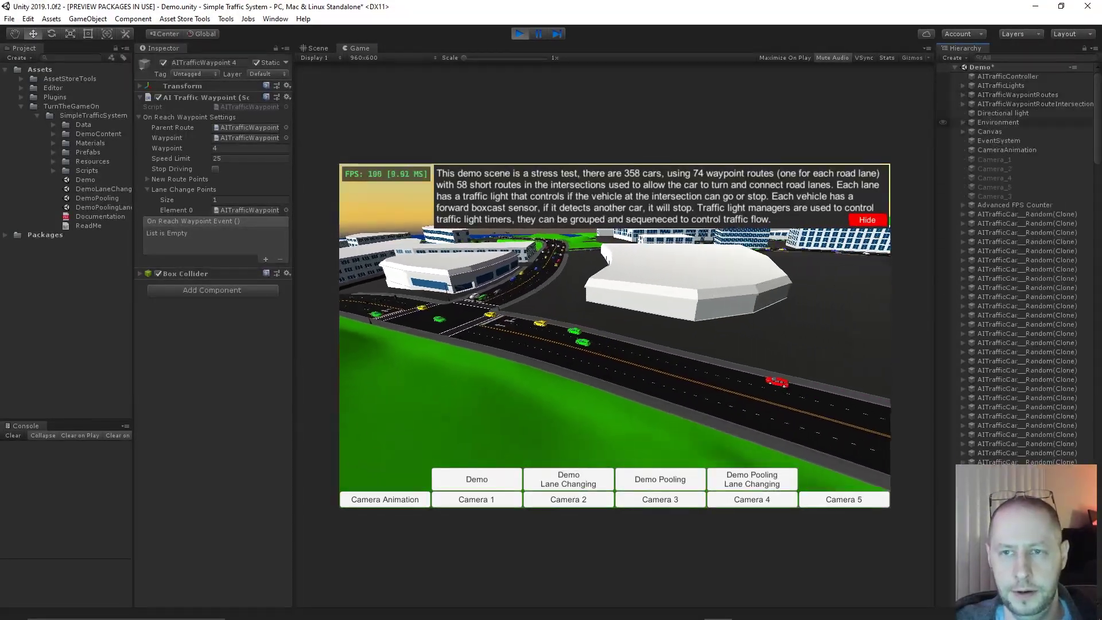
pyautogui.click(1026, 214)
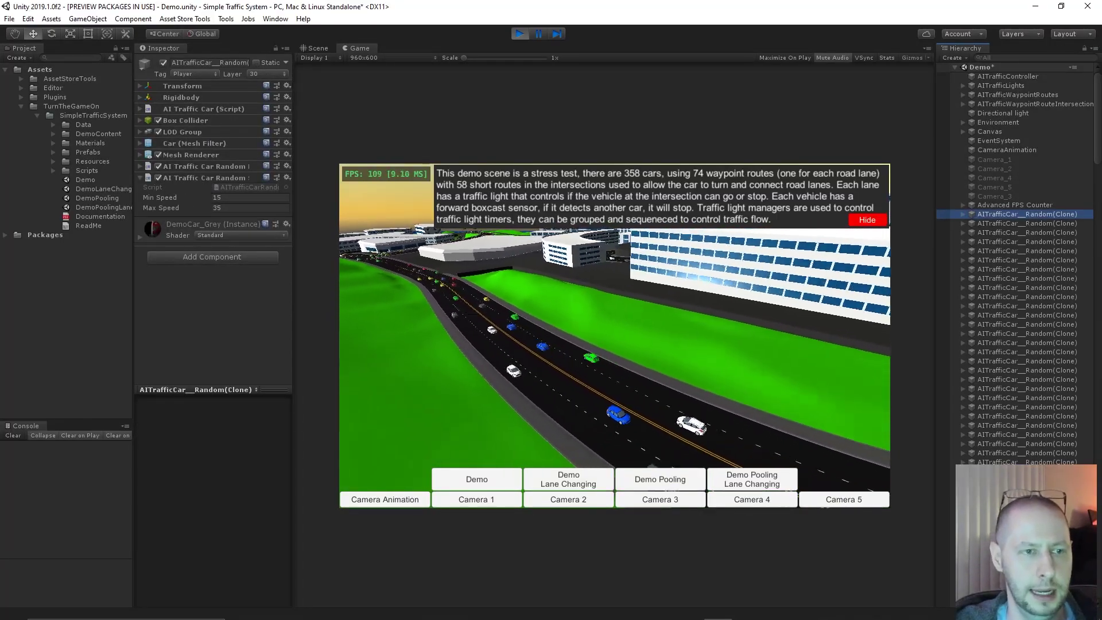
# Step: Open the car's AI Traffic Car Random Speed script, then inspect the component's Min Speed and Max Speed settings
pyautogui.click(287, 178)
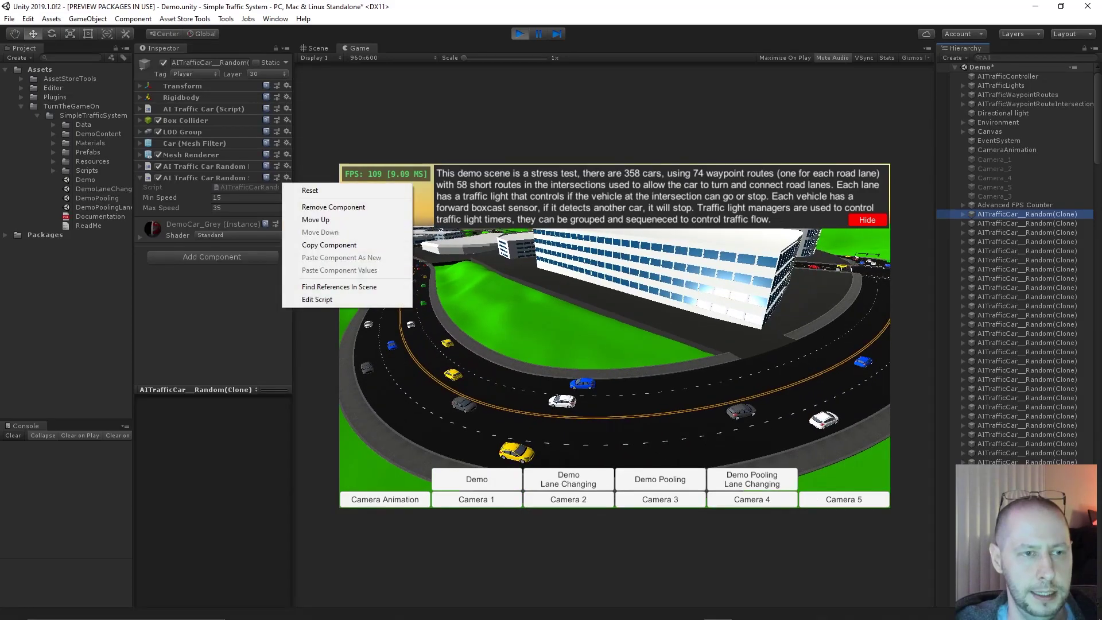
pyautogui.click(317, 299)
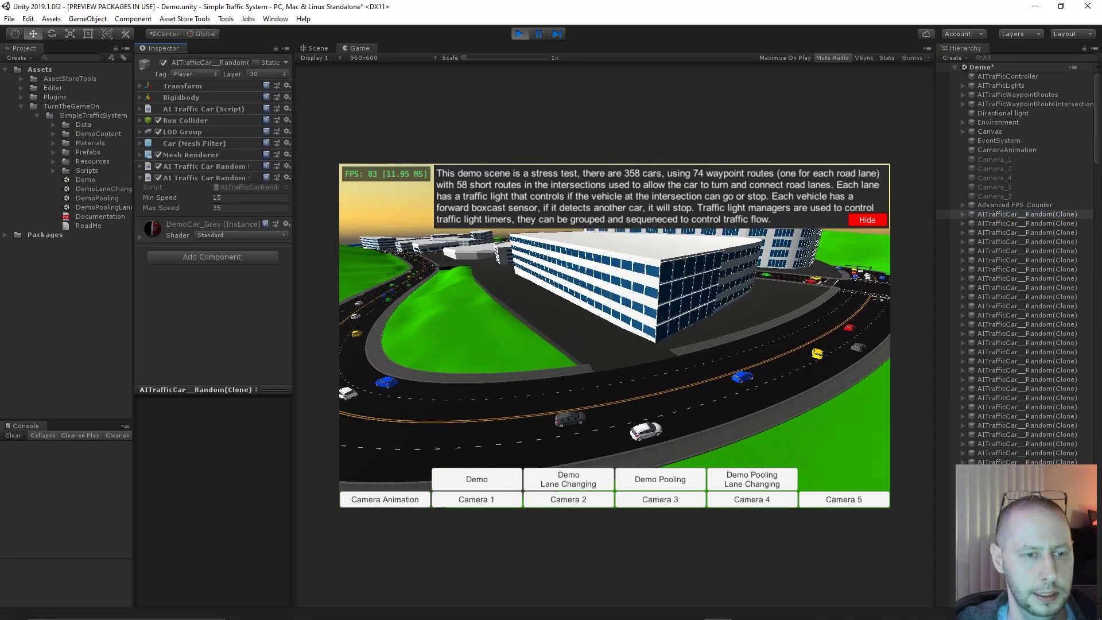
pyautogui.moveTo(294, 316); pyautogui.dragTo(344, 316)
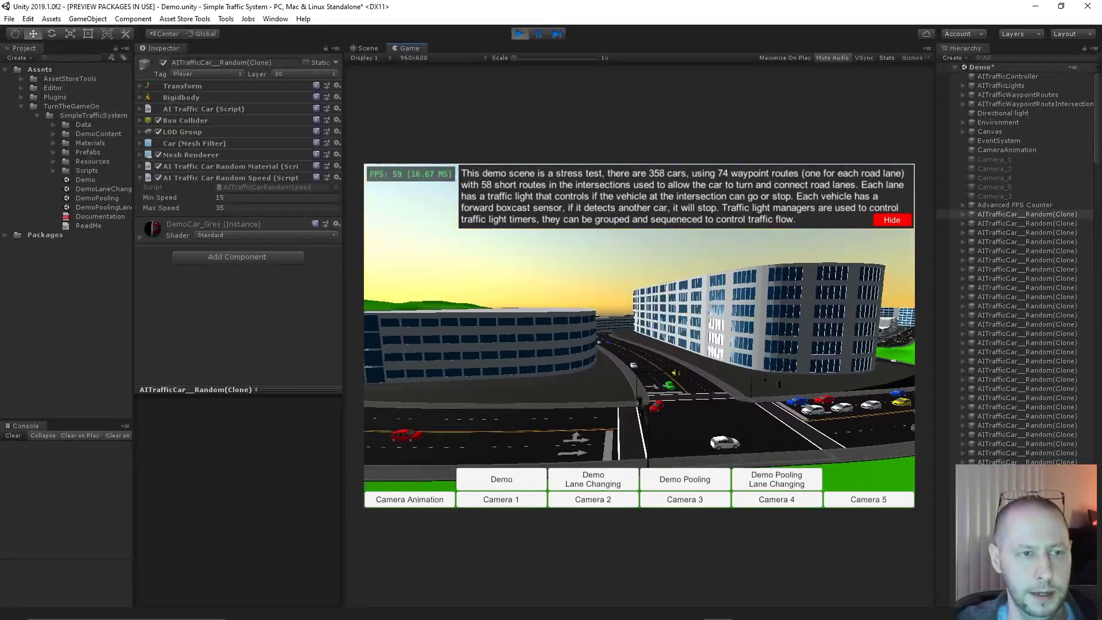
pyautogui.click(247, 198)
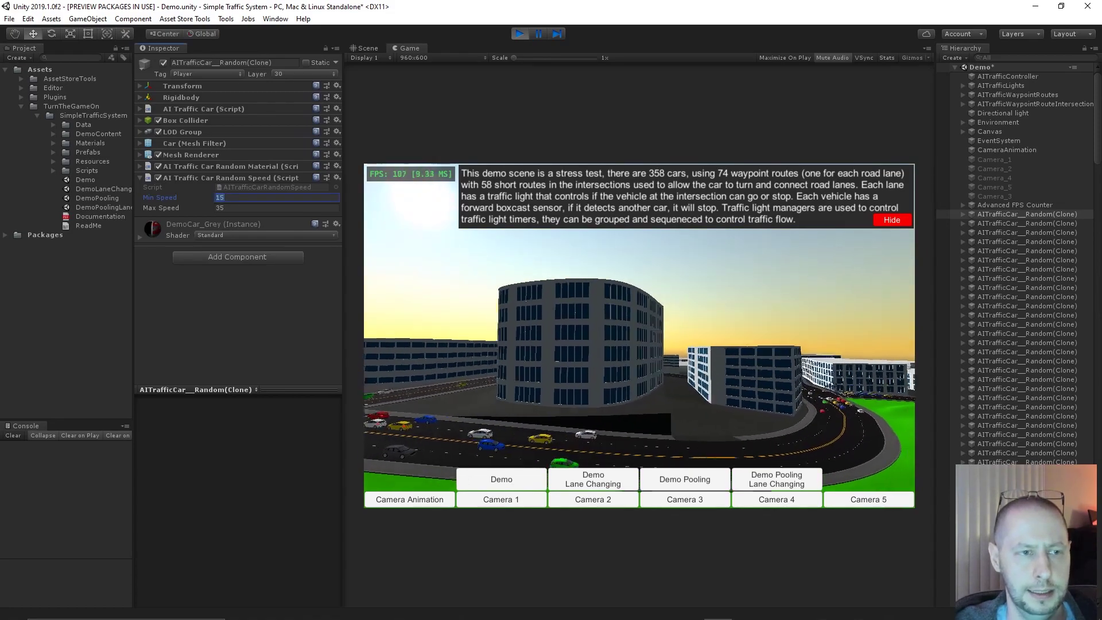
pyautogui.click(247, 207)
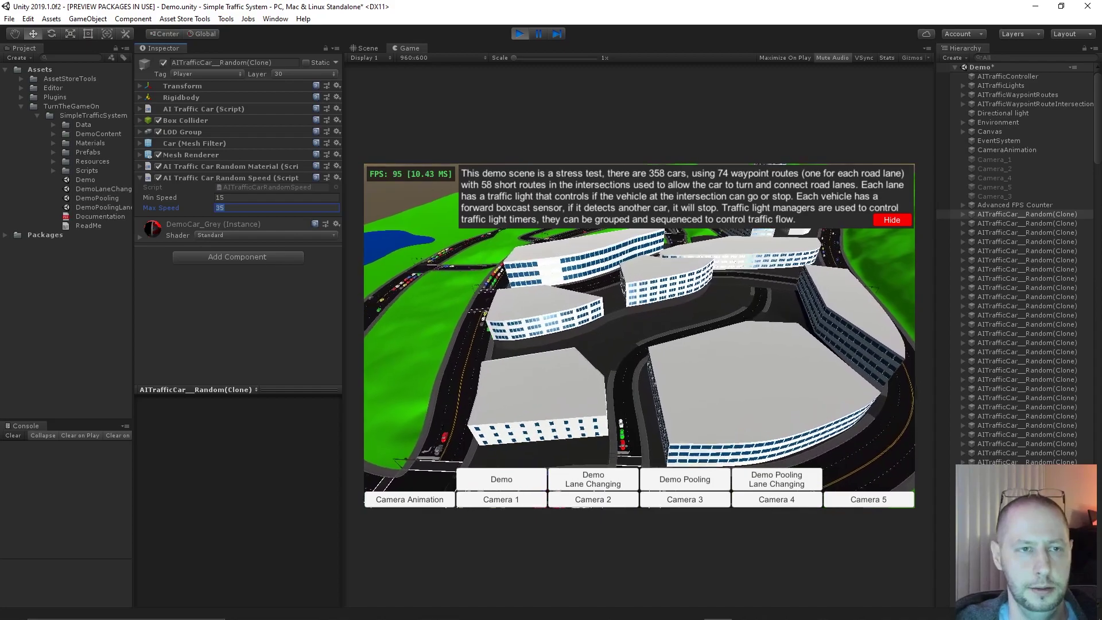
# Step: Examine the running cars and their forward sensor lines in the Scene view, following the curved road to the four-way intersection
pyautogui.click(367, 48)
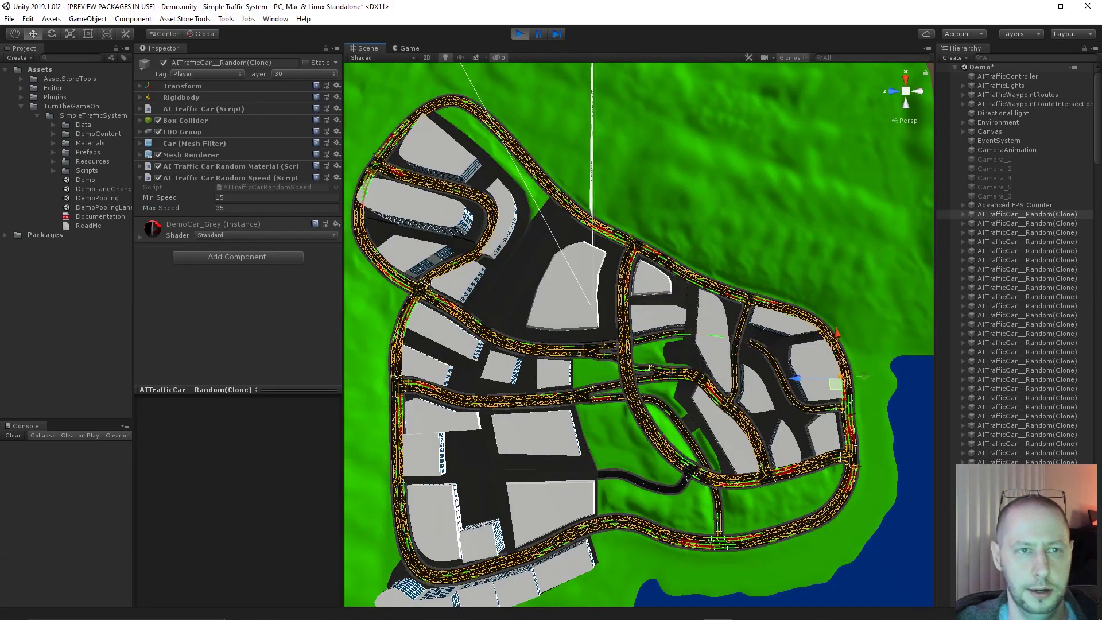
pyautogui.scroll(10, 639, 335)
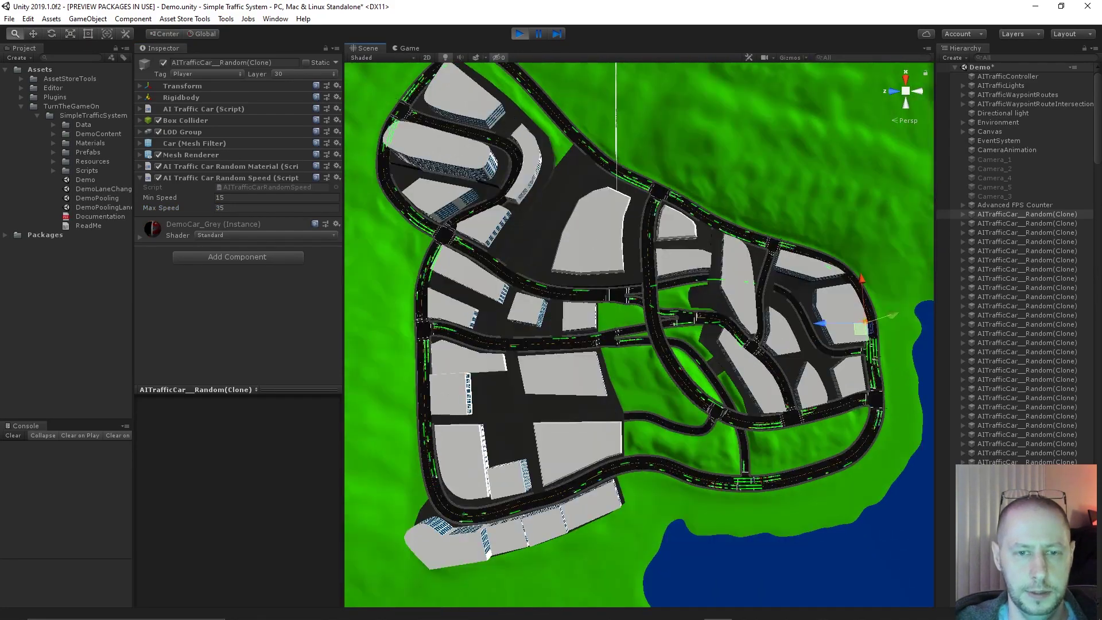
pyautogui.scroll(8, 639, 334)
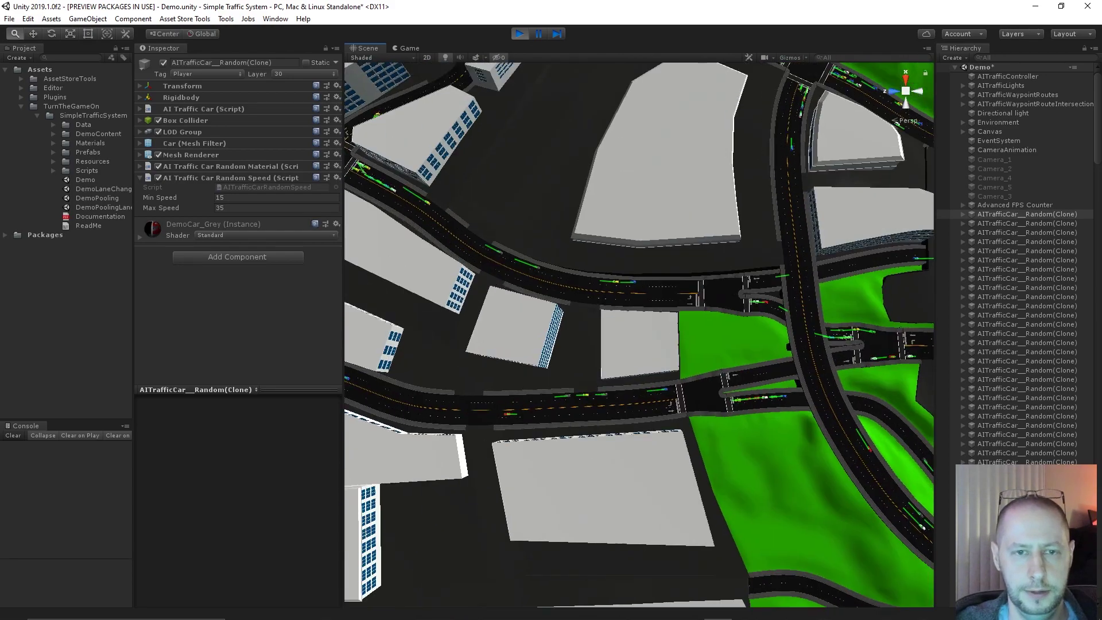
pyautogui.scroll(8, 639, 335)
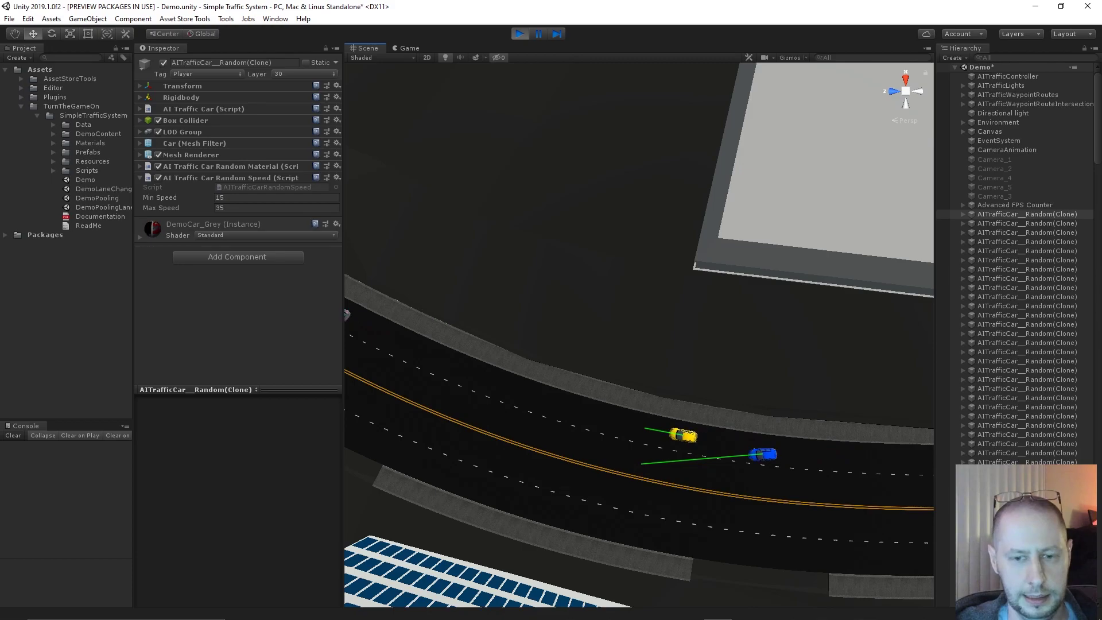
pyautogui.moveTo(638, 335); pyautogui.dragTo(477, 316, button='right')
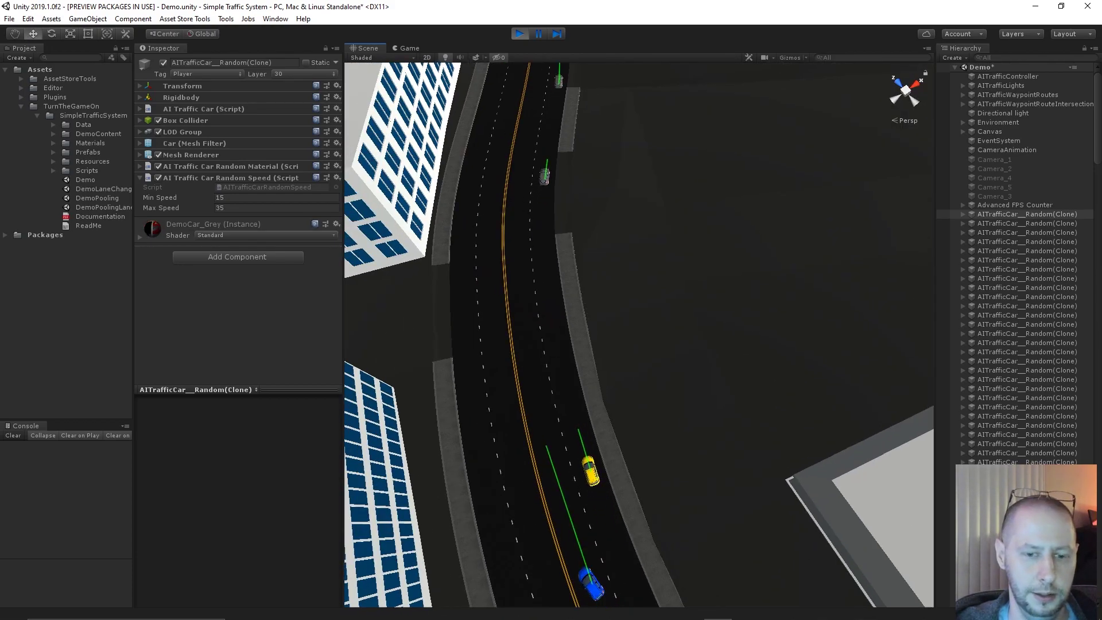
pyautogui.moveTo(639, 335); pyautogui.dragTo(643, 280, button='right')
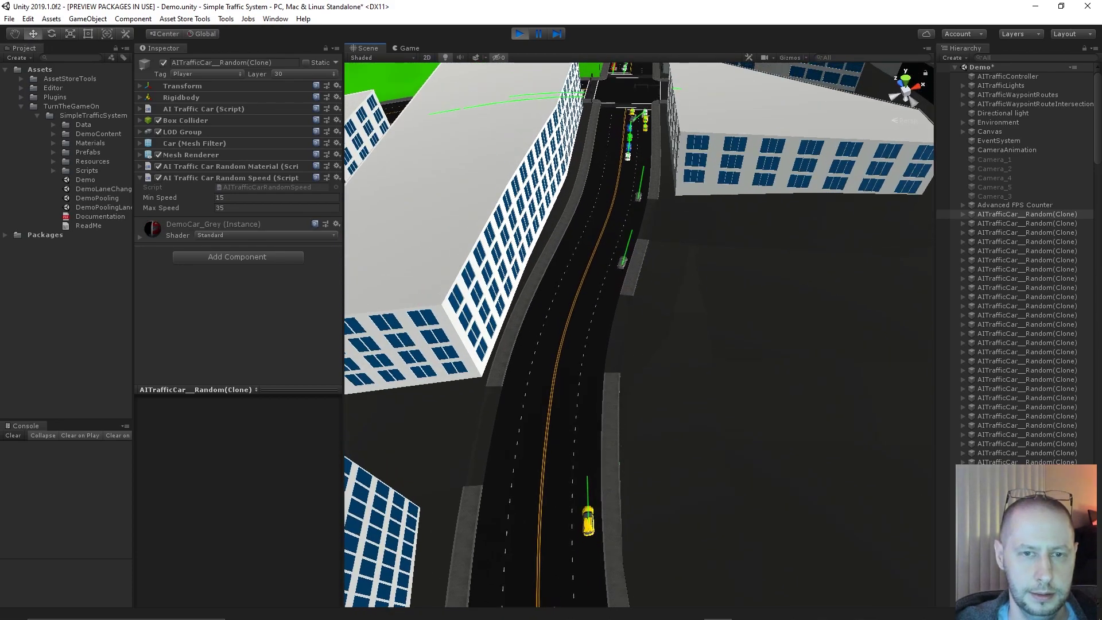
pyautogui.scroll(-5, 639, 335)
pyautogui.moveTo(635, 230); pyautogui.dragTo(599, 413, button='middle')
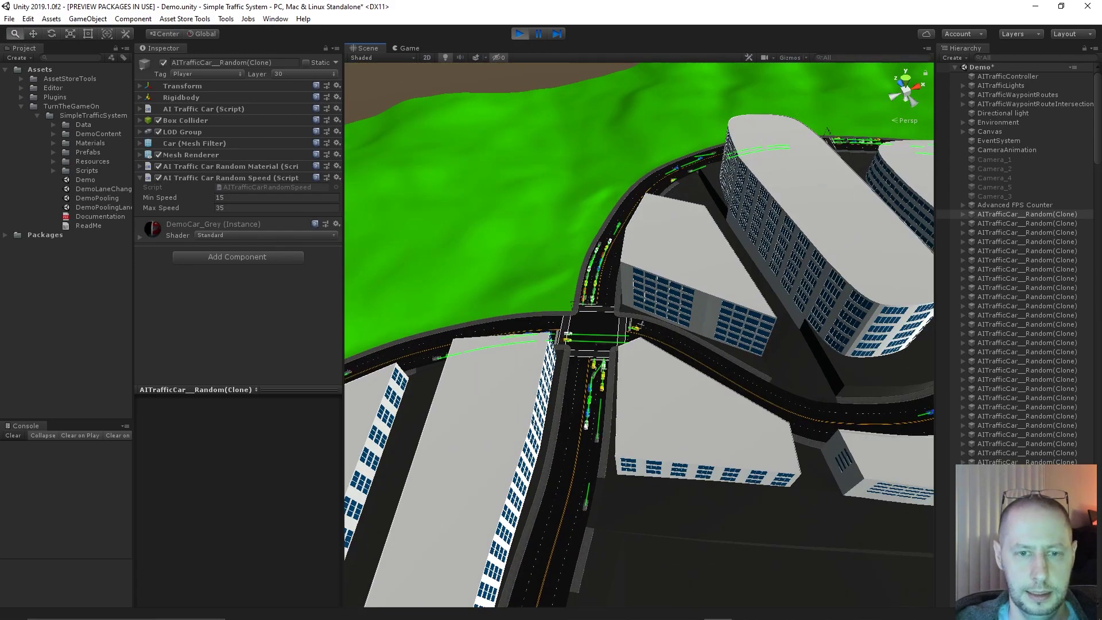
# Step: Examine the running cars and their sensor lines along the outer road past the curved building and at the next intersection
pyautogui.moveTo(717, 345); pyautogui.dragTo(517, 333, button='middle')
pyautogui.keyDown('alt'); pyautogui.moveTo(516, 333); pyautogui.dragTo(505, 327, button='right'); pyautogui.keyUp('alt')
pyautogui.moveTo(639, 334); pyautogui.dragTo(547, 339, button='middle')
pyautogui.scroll(1, 639, 335)
pyautogui.moveTo(639, 334); pyautogui.dragTo(565, 231, button='middle')
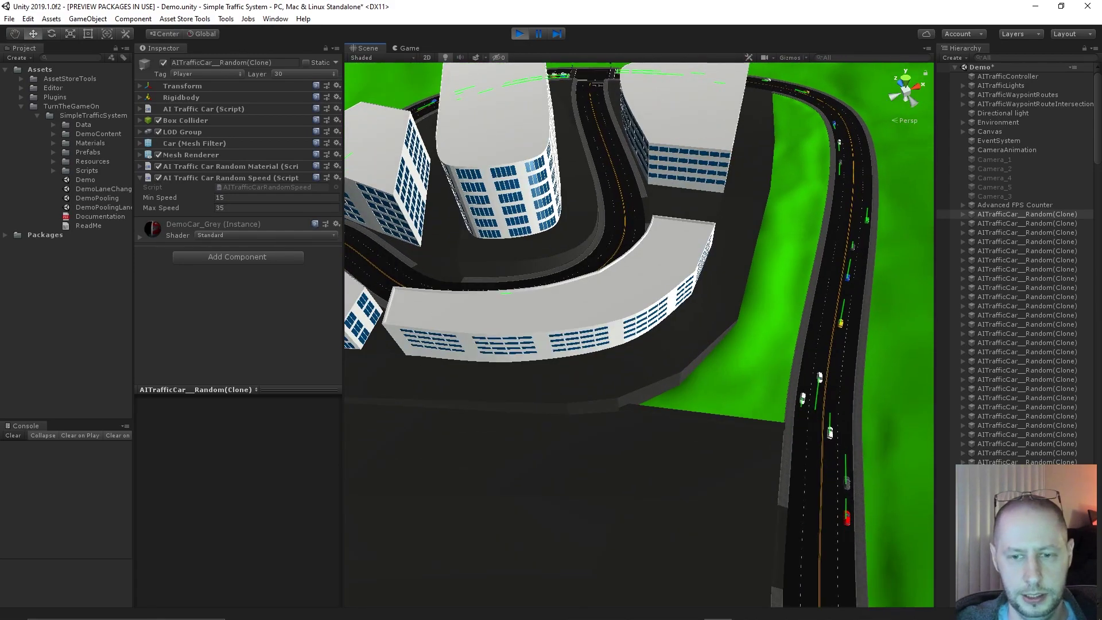
pyautogui.scroll(1, 639, 335)
pyautogui.scroll(2, 639, 335)
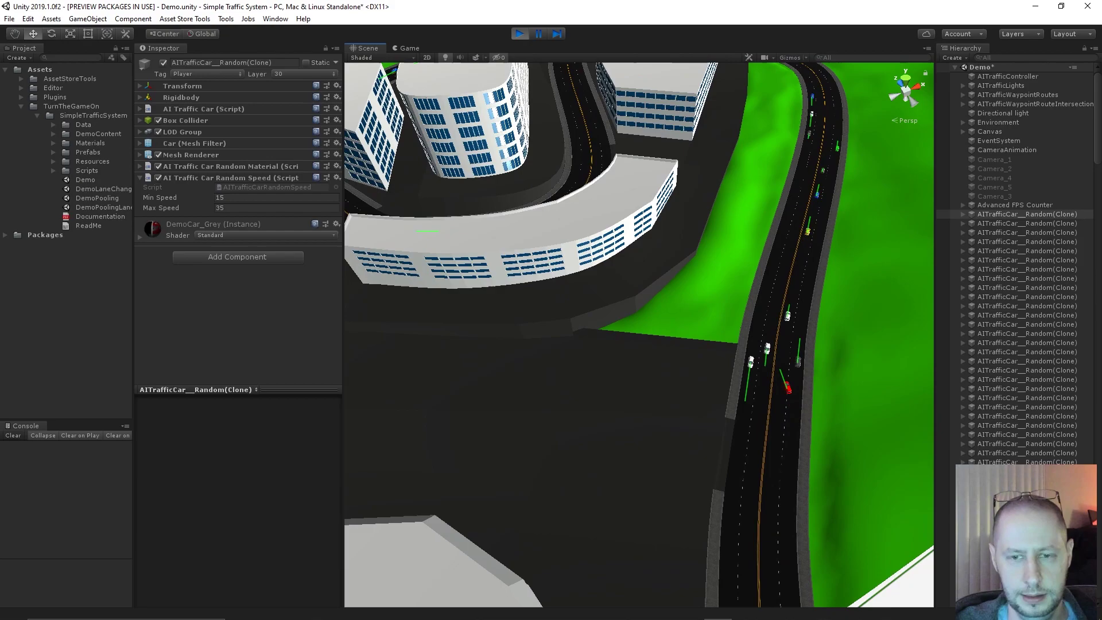
pyautogui.moveTo(639, 335); pyautogui.dragTo(579, 288, button='middle')
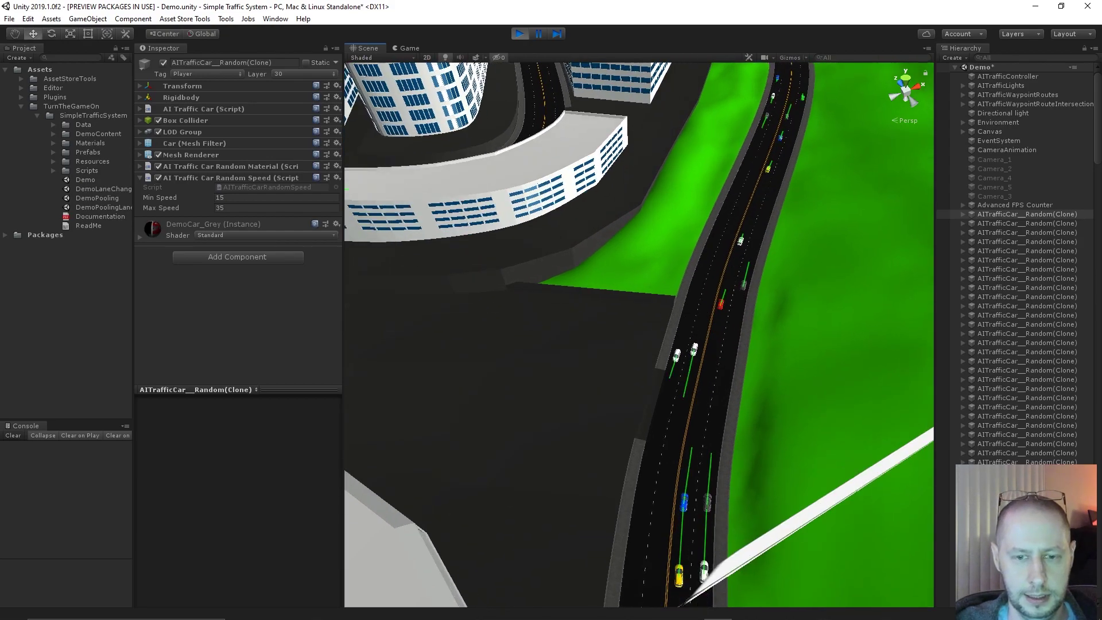
pyautogui.moveTo(578, 288); pyautogui.dragTo(339, 399, button='right')
pyautogui.moveTo(378, 396); pyautogui.dragTo(792, 381, button='middle')
pyautogui.moveTo(574, 368); pyautogui.dragTo(751, 341, button='middle')
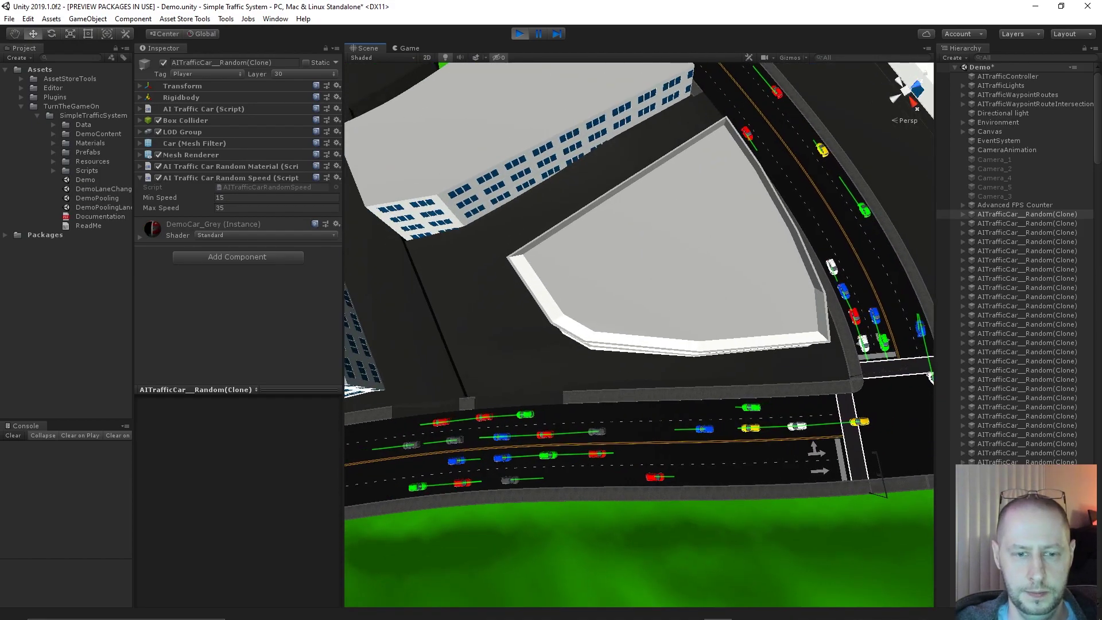
# Step: Follow the outer multi-lane road around the city, examining how cars change lanes and queue at the intersections
pyautogui.moveTo(546, 361); pyautogui.dragTo(724, 309, button='middle')
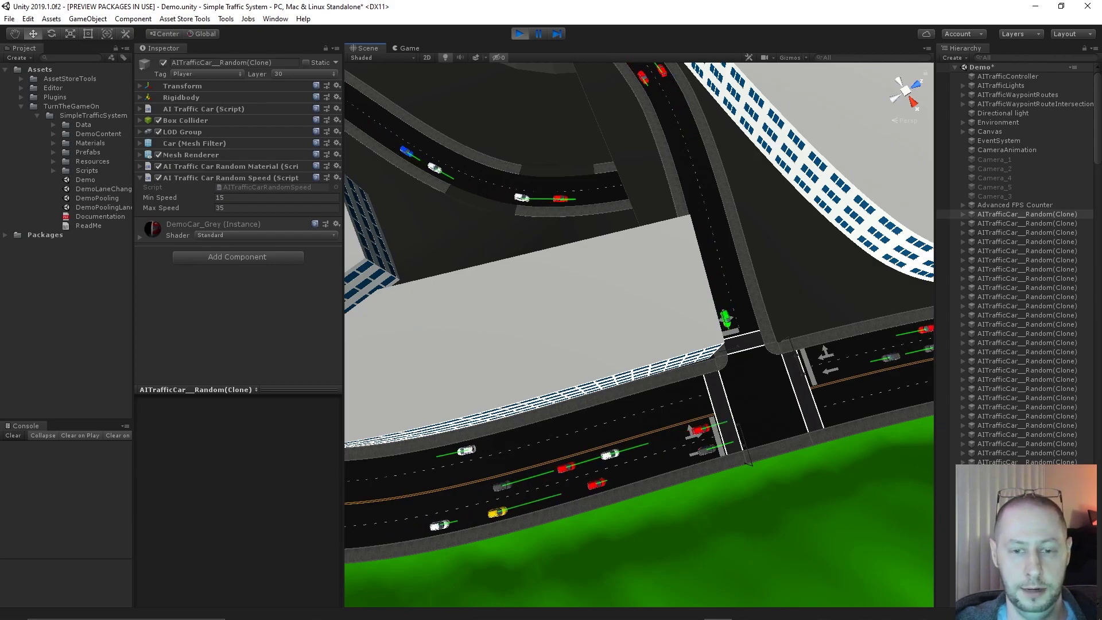
pyautogui.moveTo(459, 368); pyautogui.dragTo(737, 296, button='middle')
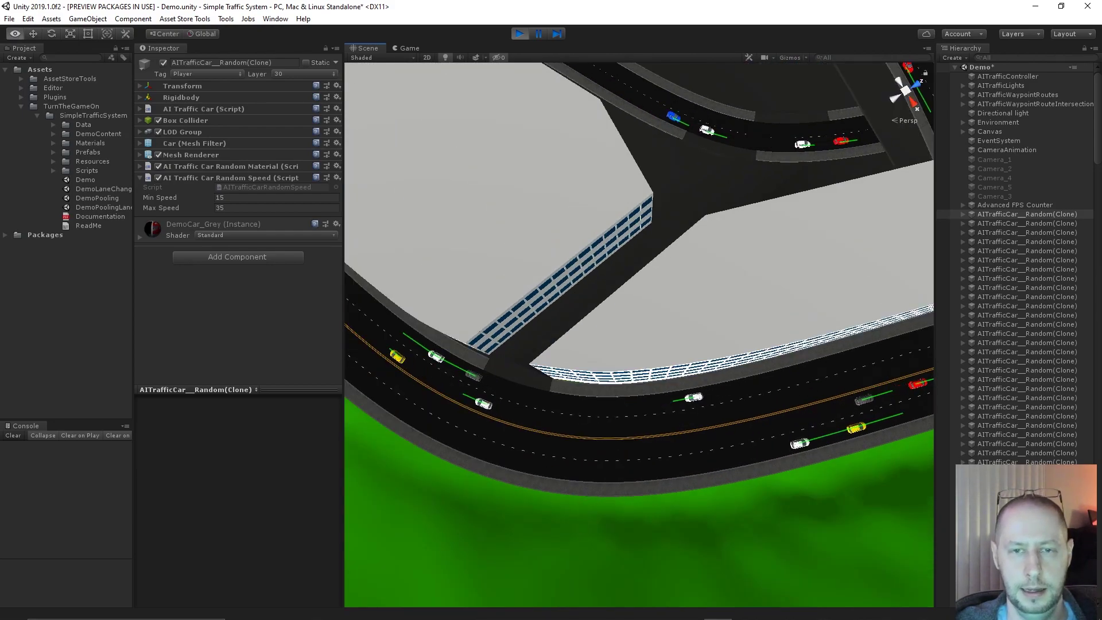
pyautogui.moveTo(689, 310); pyautogui.dragTo(764, 290, button='right')
pyautogui.moveTo(500, 356); pyautogui.dragTo(795, 288, button='middle')
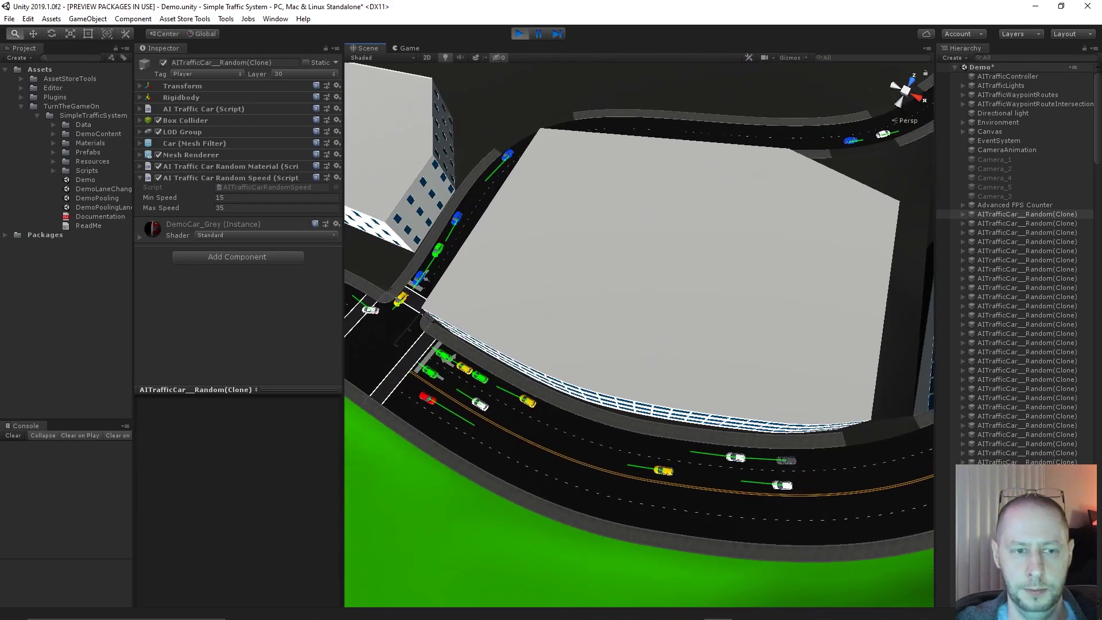
pyautogui.moveTo(574, 327); pyautogui.dragTo(694, 336, button='middle')
pyautogui.keyDown('alt'); pyautogui.moveTo(620, 335); pyautogui.dragTo(697, 333); pyautogui.keyUp('alt')
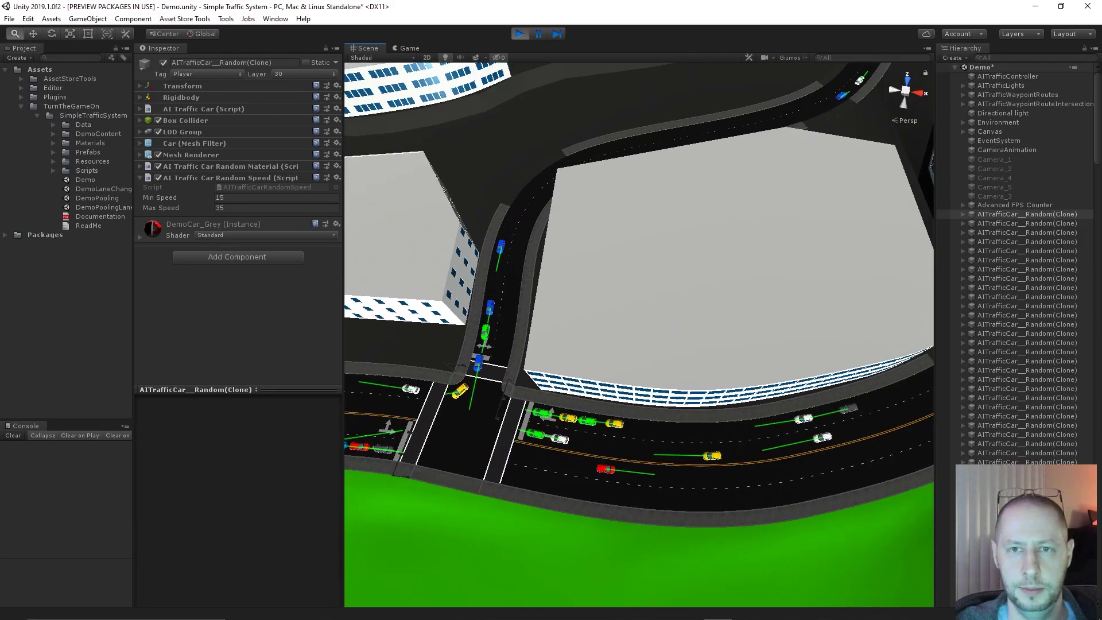
pyautogui.moveTo(574, 327); pyautogui.dragTo(672, 312, button='middle')
pyautogui.keyDown('alt'); pyautogui.moveTo(603, 335); pyautogui.dragTo(741, 296); pyautogui.keyUp('alt')
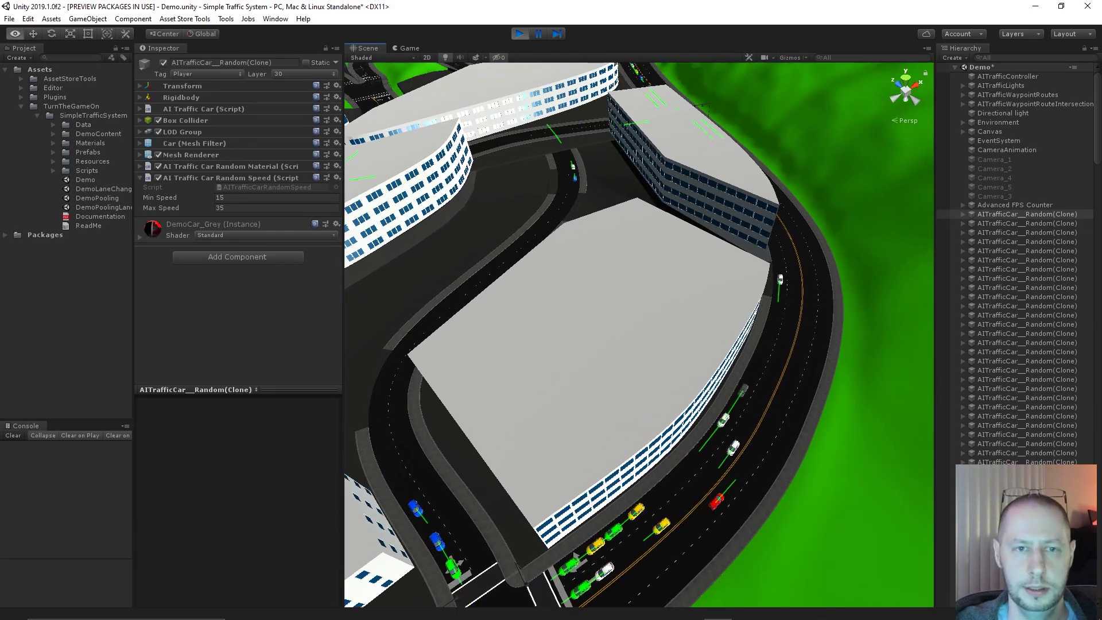
pyautogui.moveTo(660, 333); pyautogui.dragTo(580, 313, button='right')
pyautogui.moveTo(574, 333); pyautogui.dragTo(787, 290, button='middle')
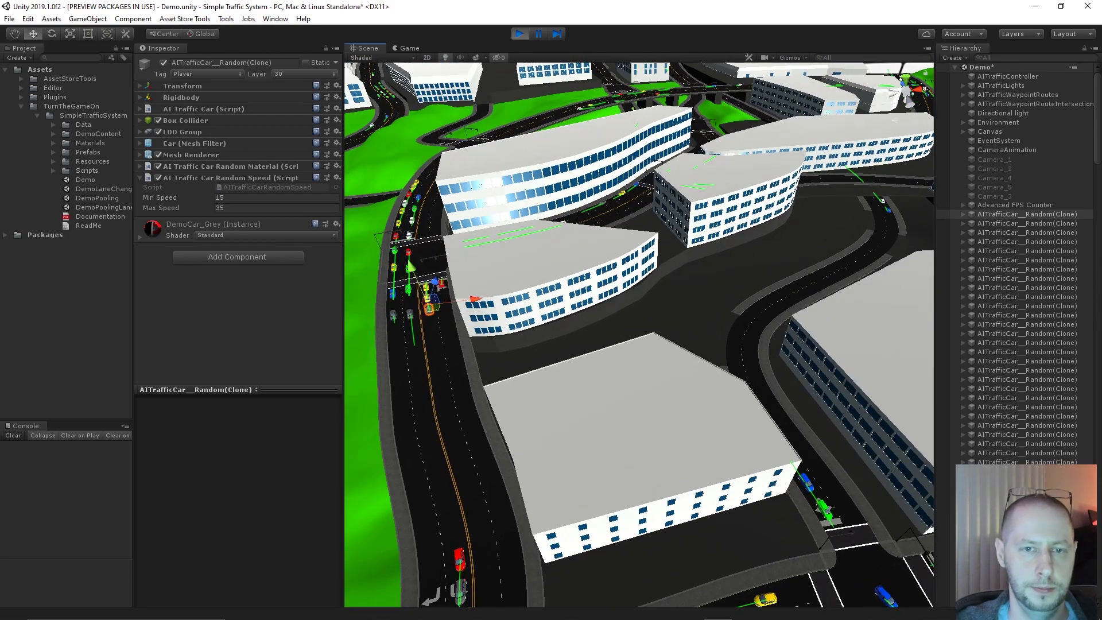
pyautogui.moveTo(660, 327); pyautogui.dragTo(582, 338, button='right')
pyautogui.moveTo(579, 333); pyautogui.dragTo(706, 297, button='middle')
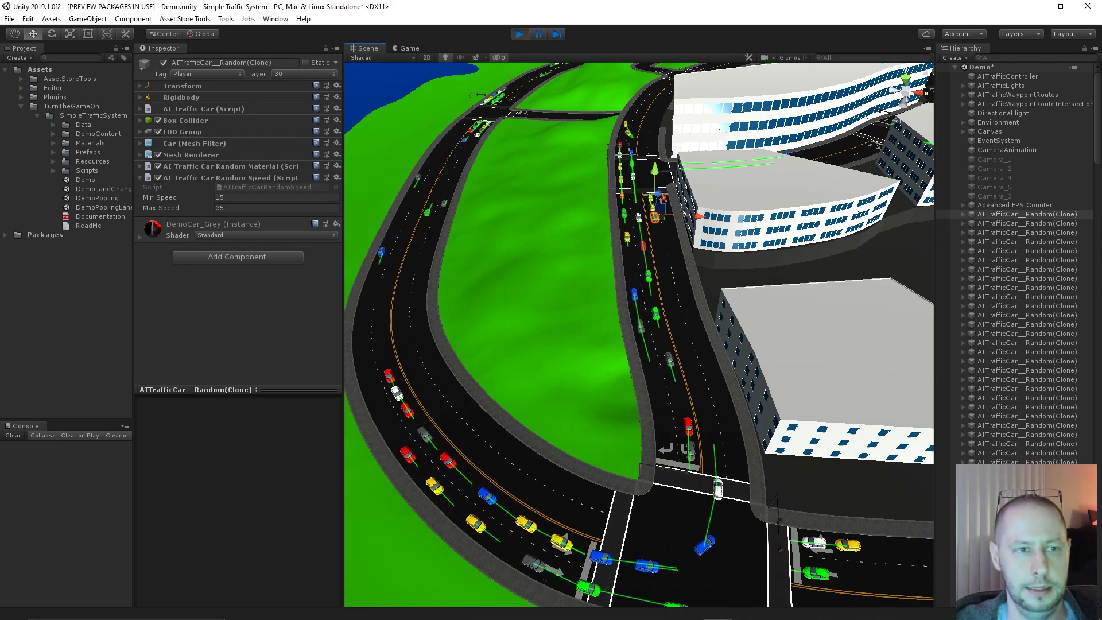
# Step: Stop the running Demo scene, discard its changes to open the DemoPoolingLaneChanging scene, and run that scene
pyautogui.hotkey('ctrl', 'p')
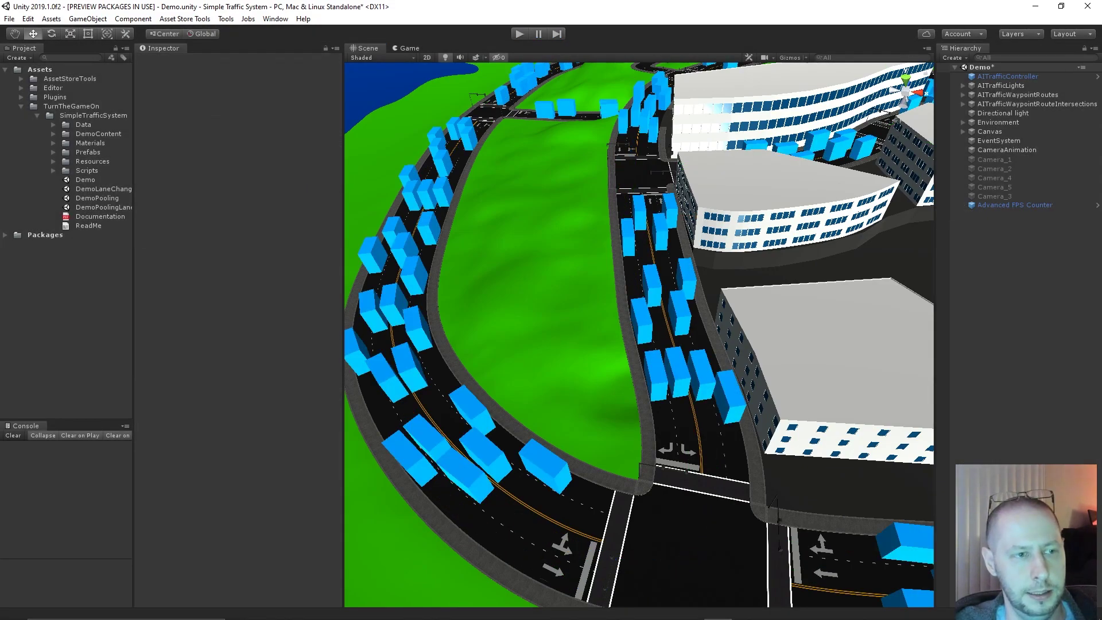
pyautogui.doubleClick(103, 208)
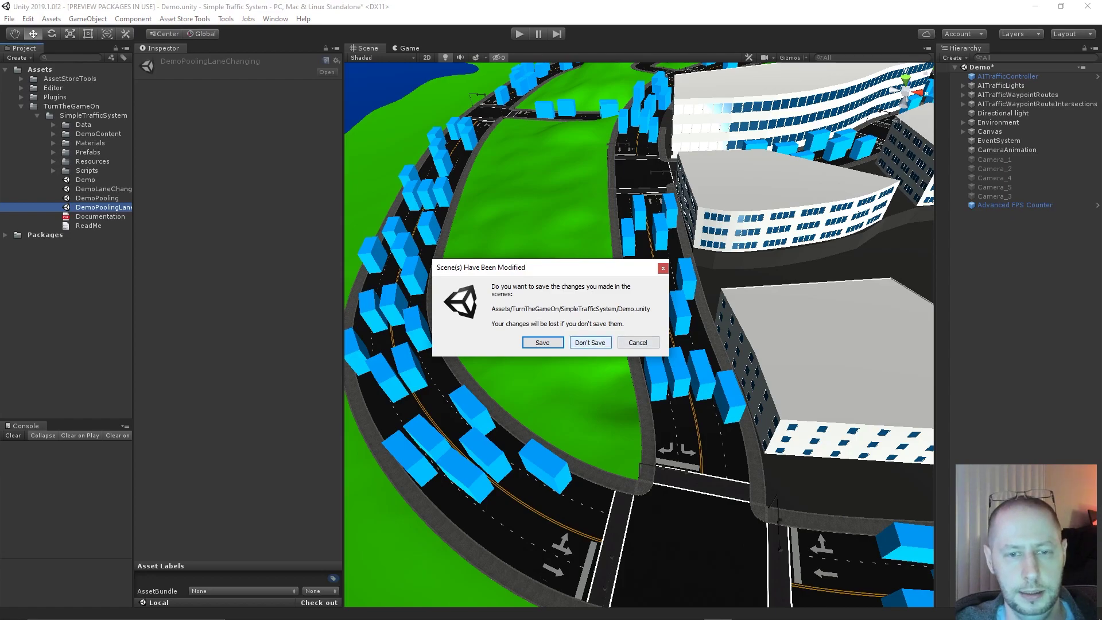
pyautogui.click(590, 342)
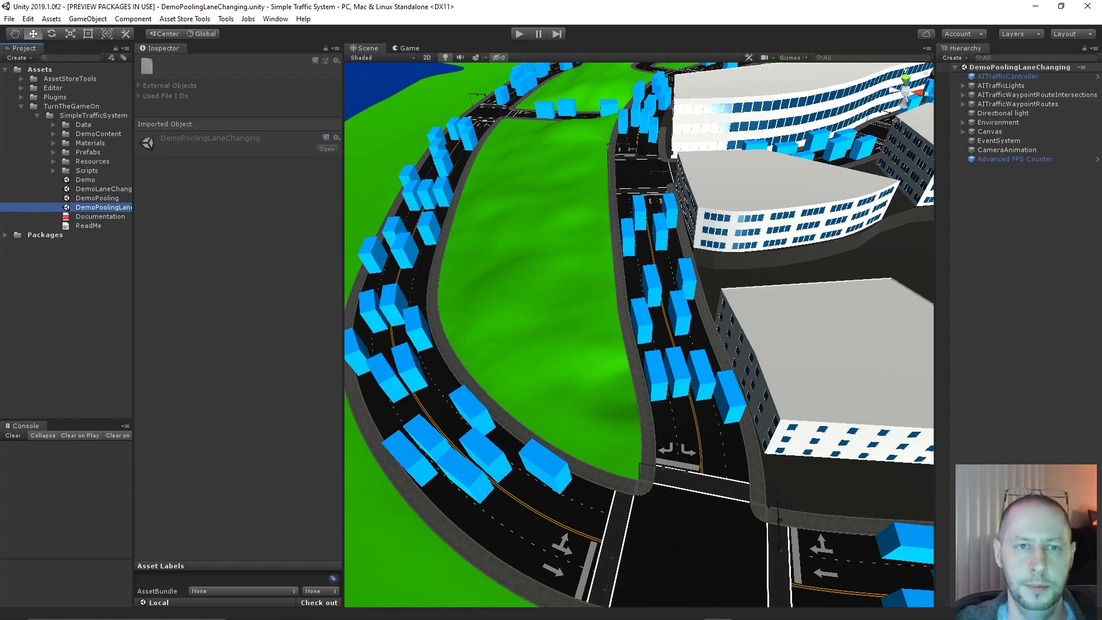
pyautogui.hotkey('ctrl', 'p')
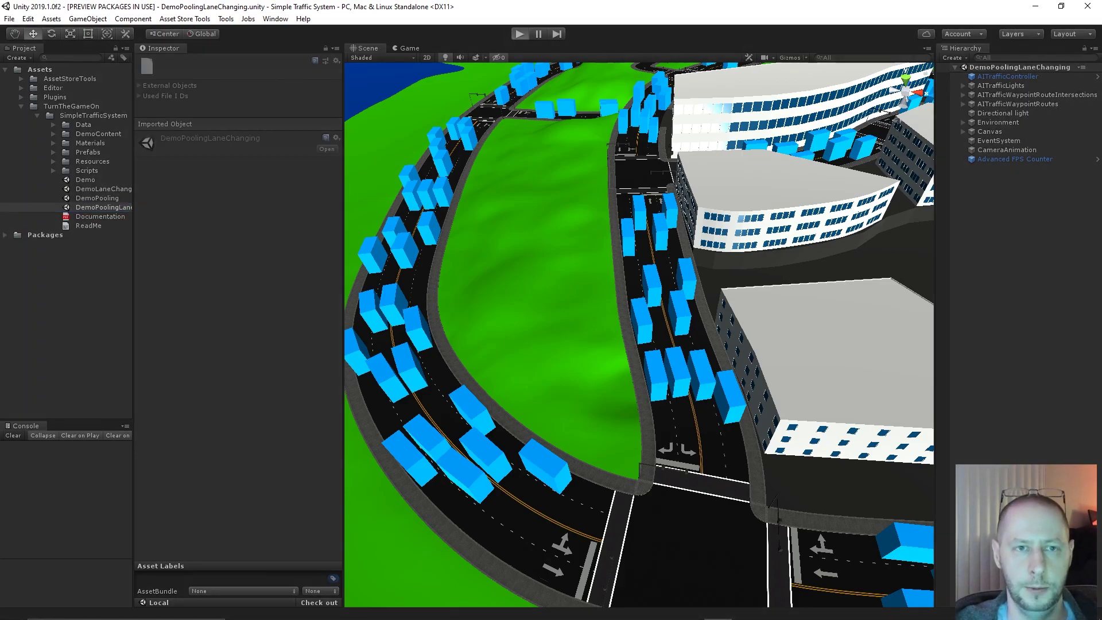